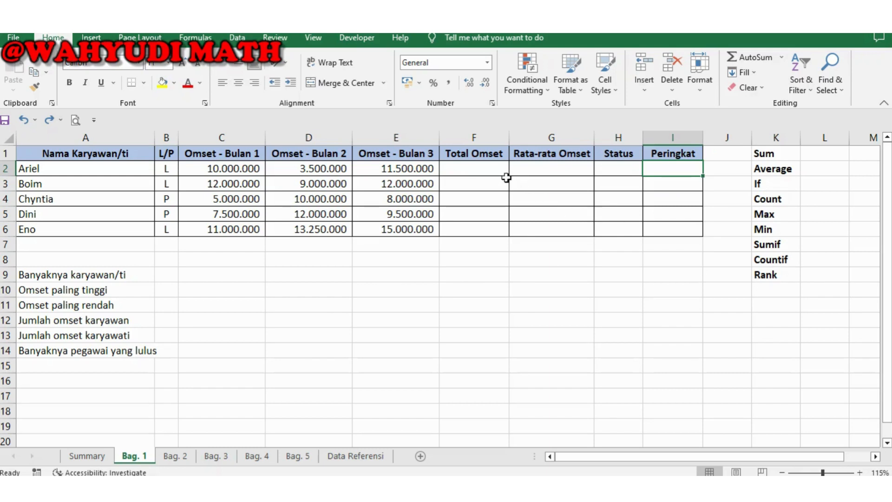
- Calculate Total Omset in F2 as the SUM of C2:E2 and fill the formula down to F6
click(482, 173)
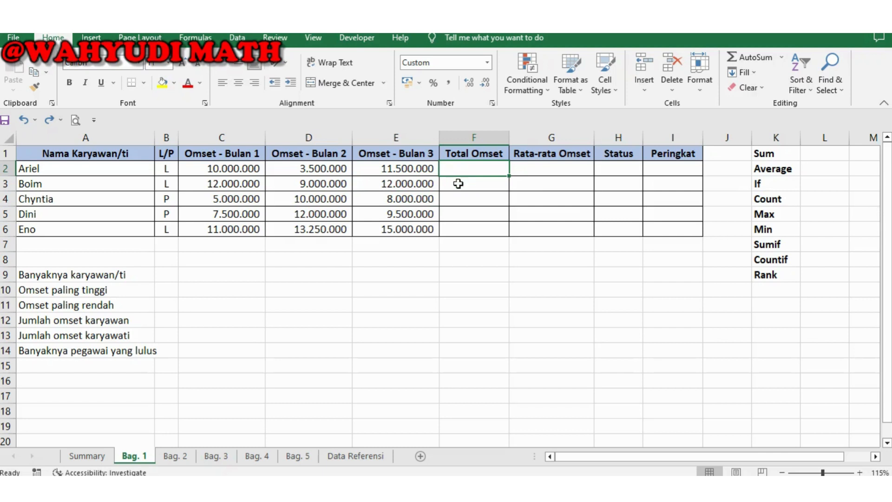
text(=sum)
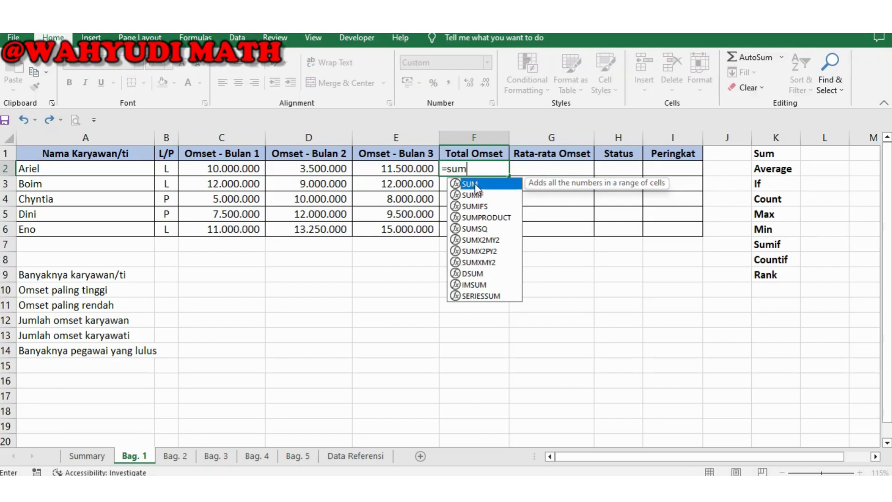
double_click(475, 184)
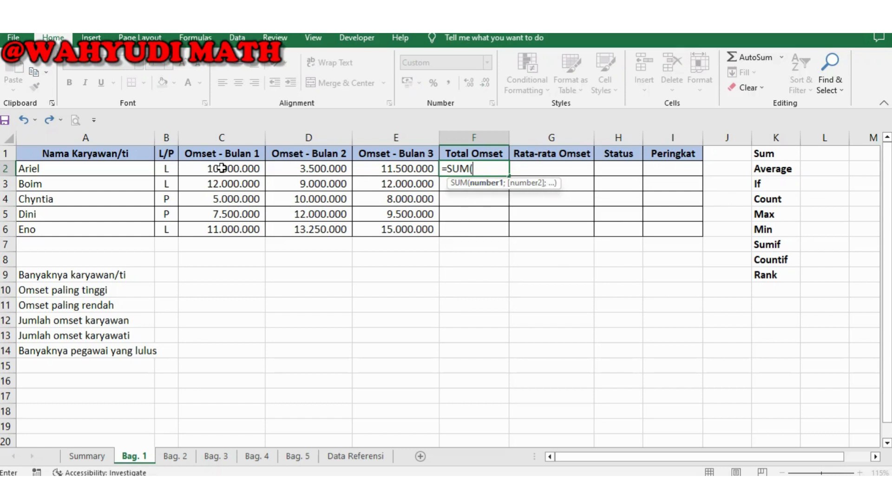
drag(221, 169, 377, 168)
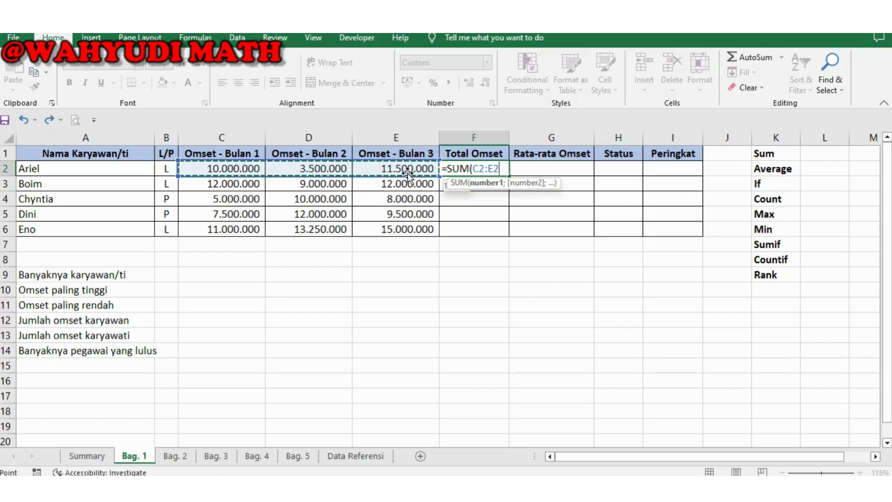
key(Return)
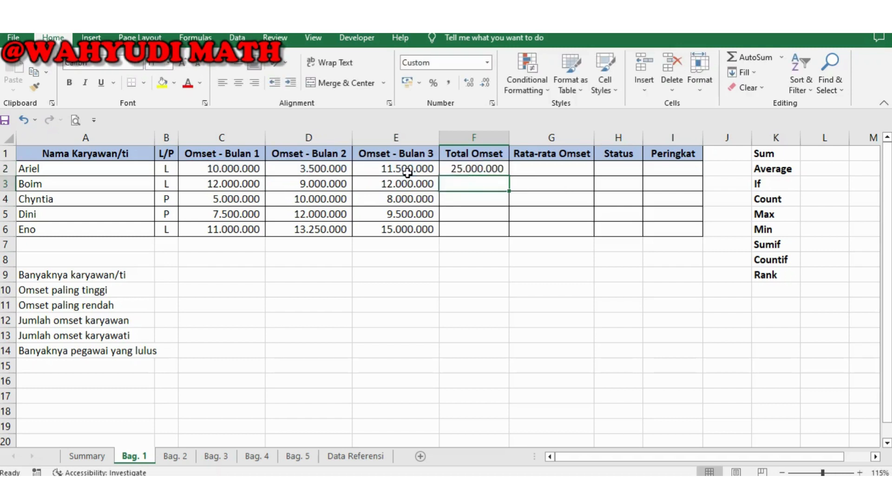
click(492, 168)
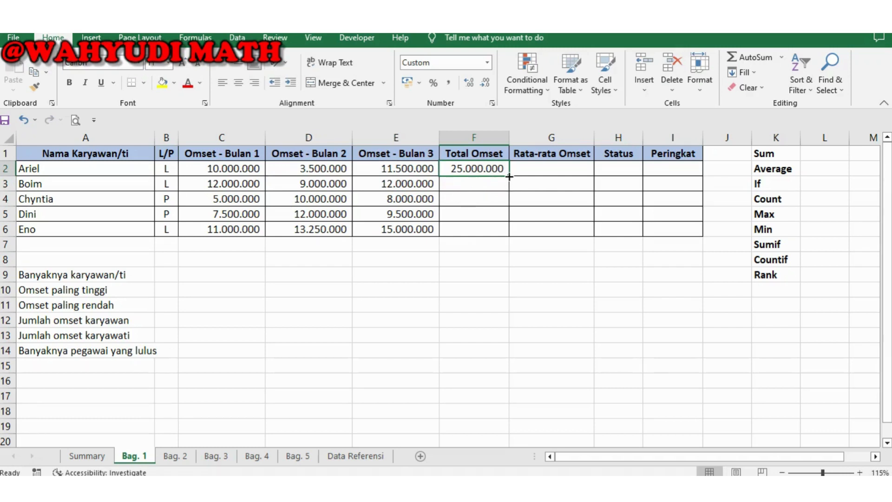
drag(509, 176, 507, 234)
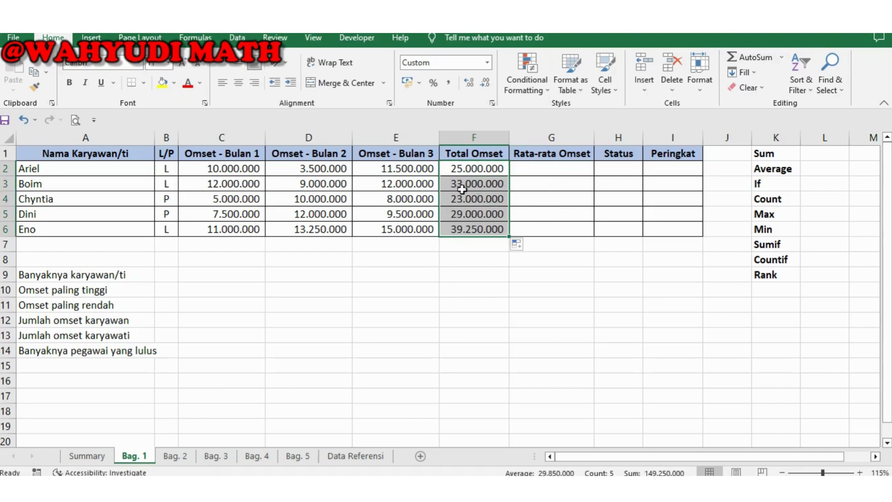
- Calculate Rata-rata Omset in G2 as the AVERAGE of C2:E2 and fill the formula down to G6
click(534, 174)
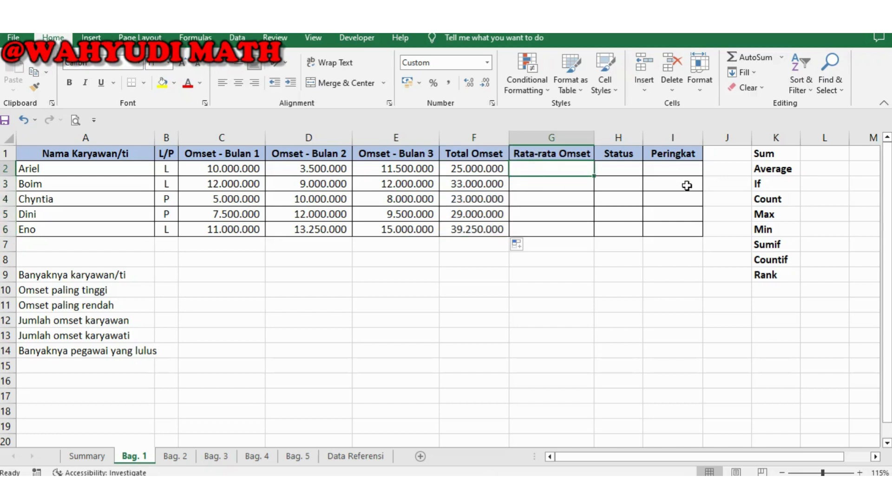
click(783, 171)
click(555, 170)
text(=av)
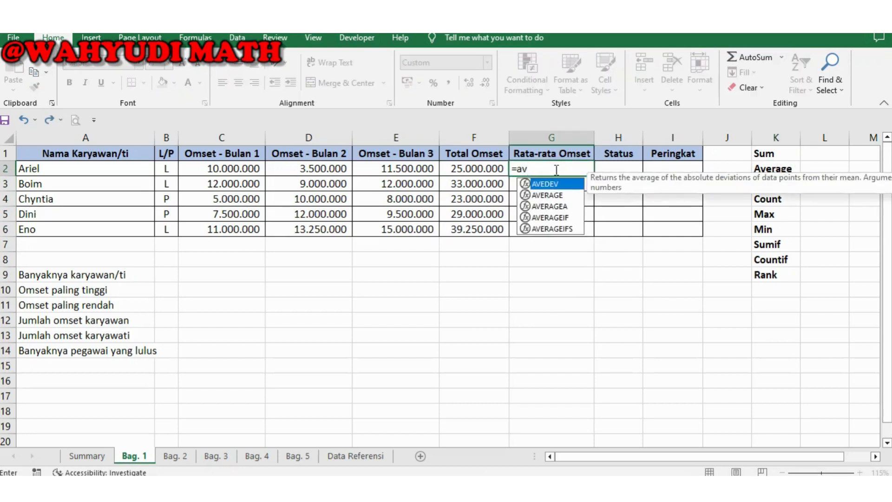
double_click(564, 196)
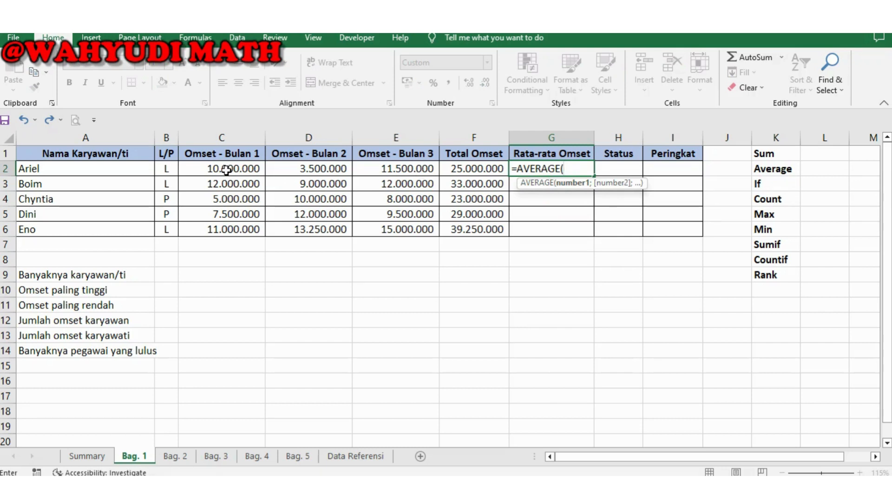
drag(226, 170, 414, 174)
key(Return)
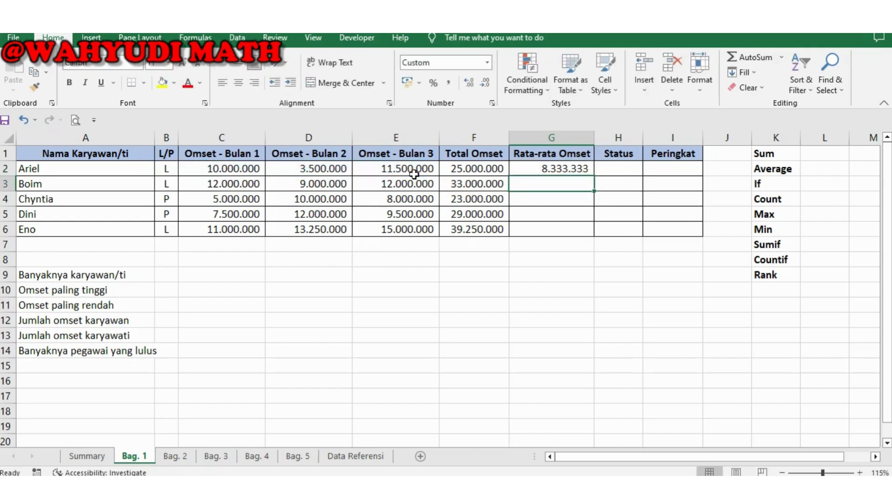
click(559, 167)
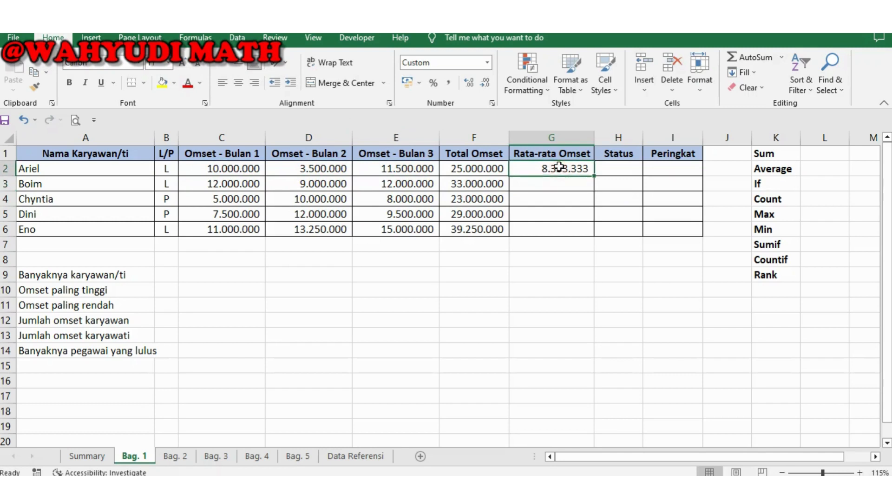
double_click(596, 175)
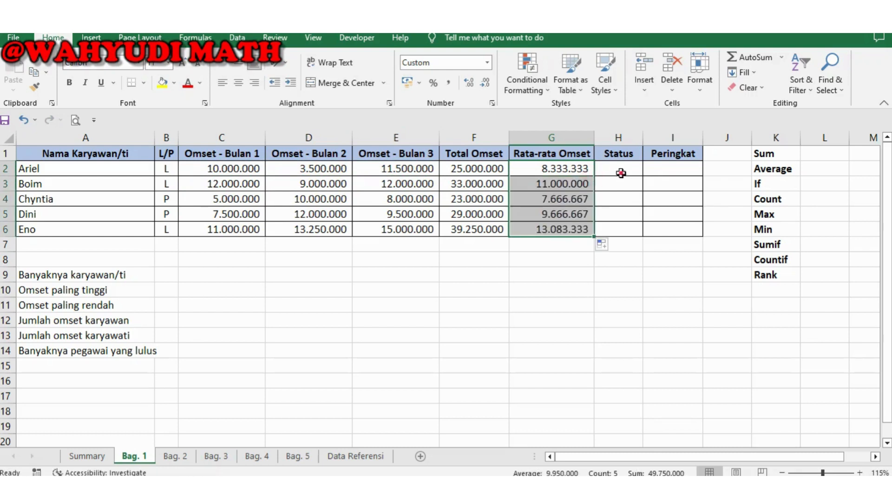
- Enter an IF formula in Status cell H2 that returns "Lulus" when F2>30000000 and "Gagal" otherwise
click(621, 173)
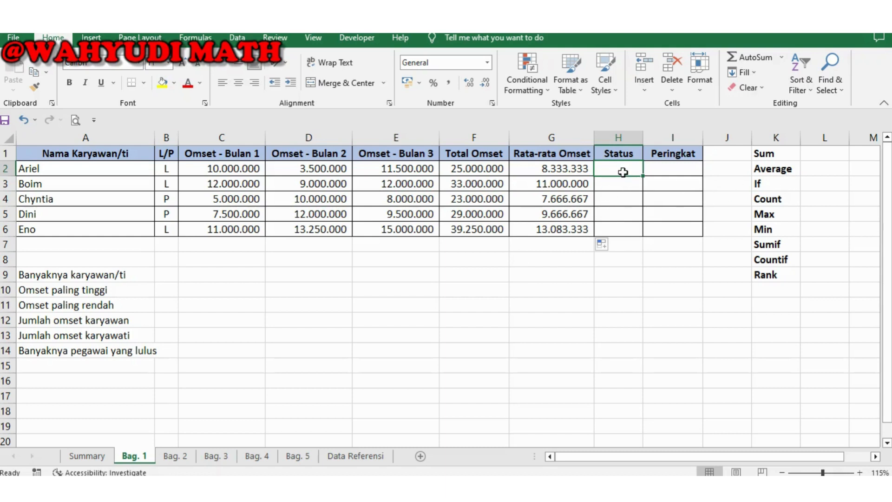
text(=if)
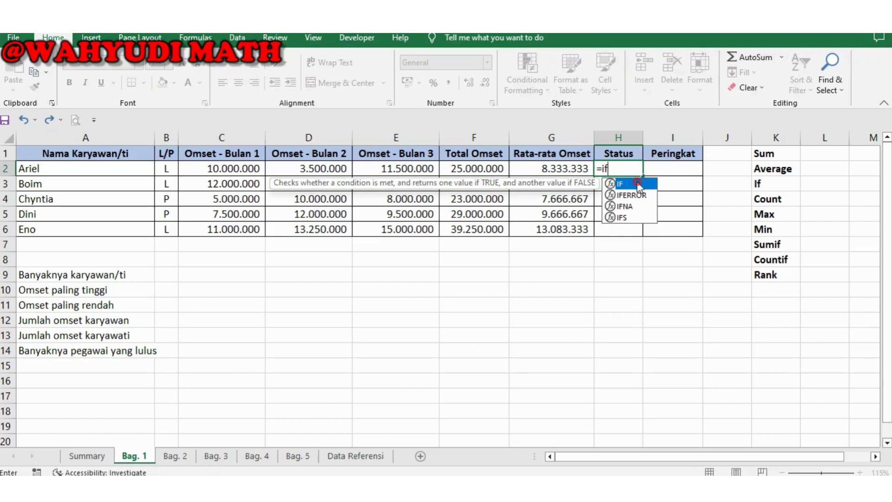
double_click(636, 184)
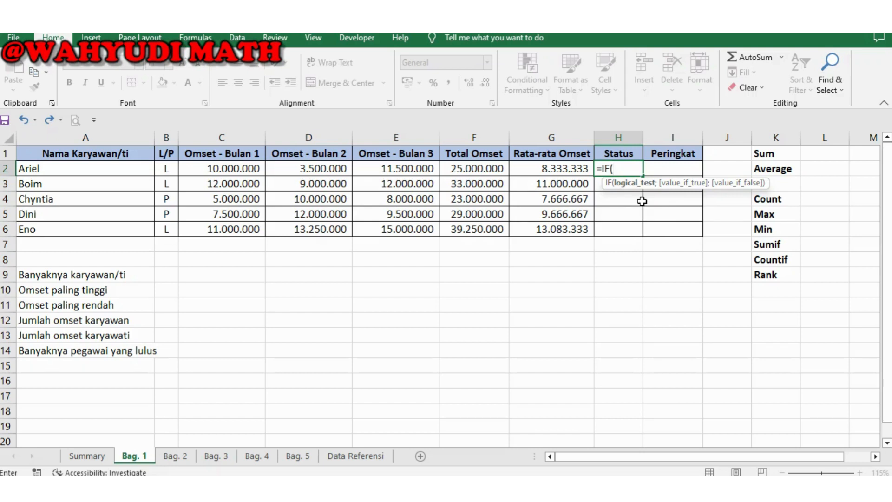
click(473, 170)
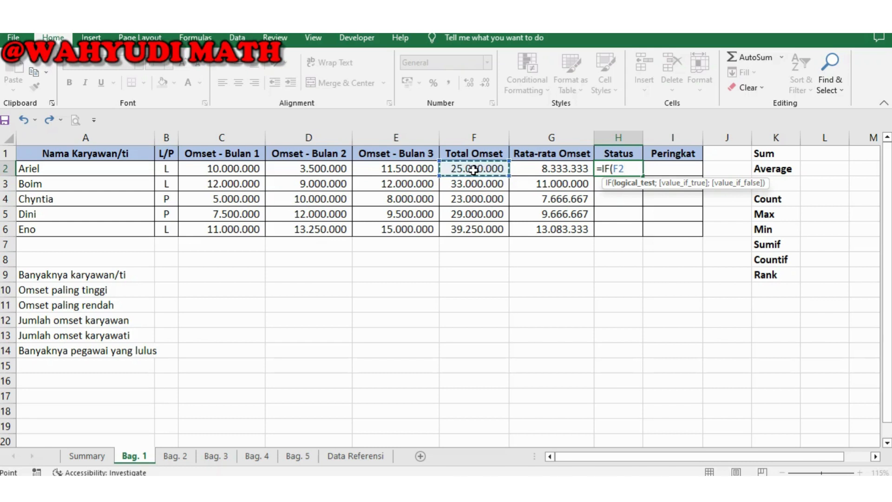
text(>30000)
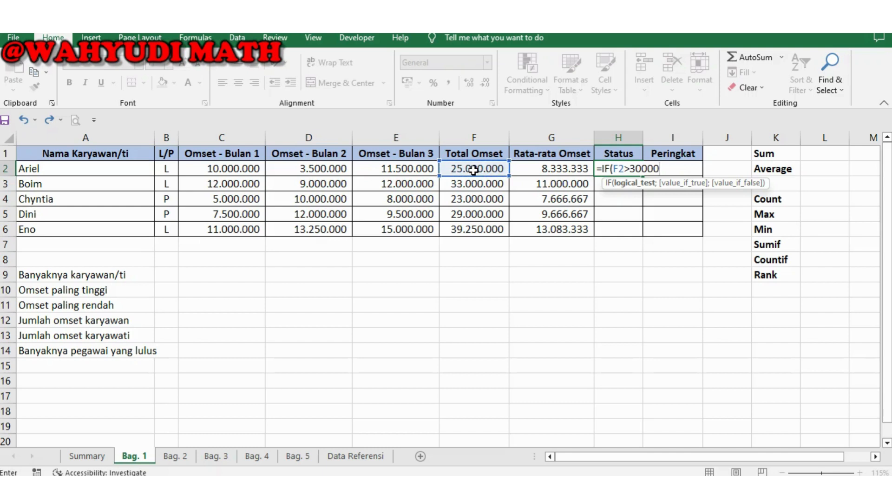
text(000)
text(;)
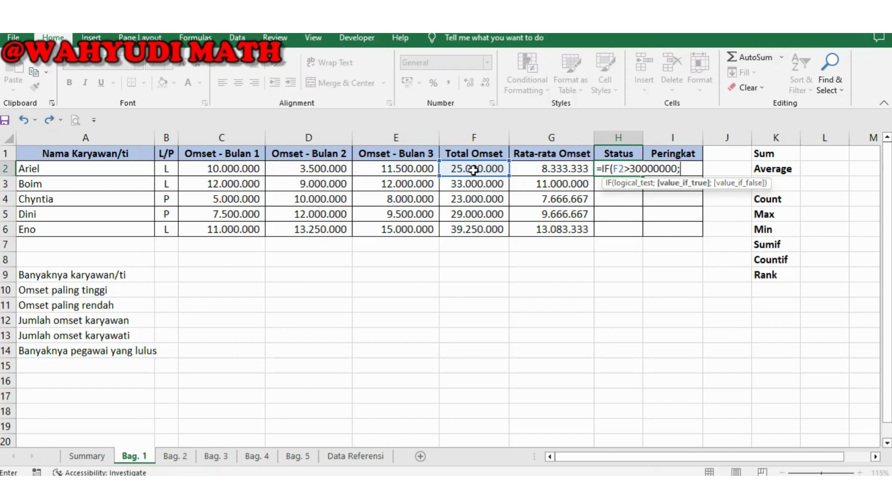
text("Lulus";)
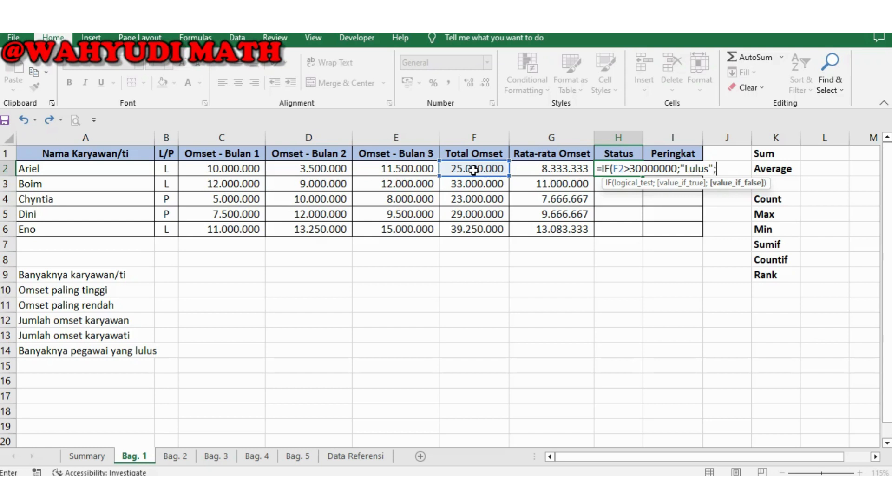
text(G)
key(BackSpace)
text("ga)
key(BackSpace)
key(BackSpace)
text(Gagal"))
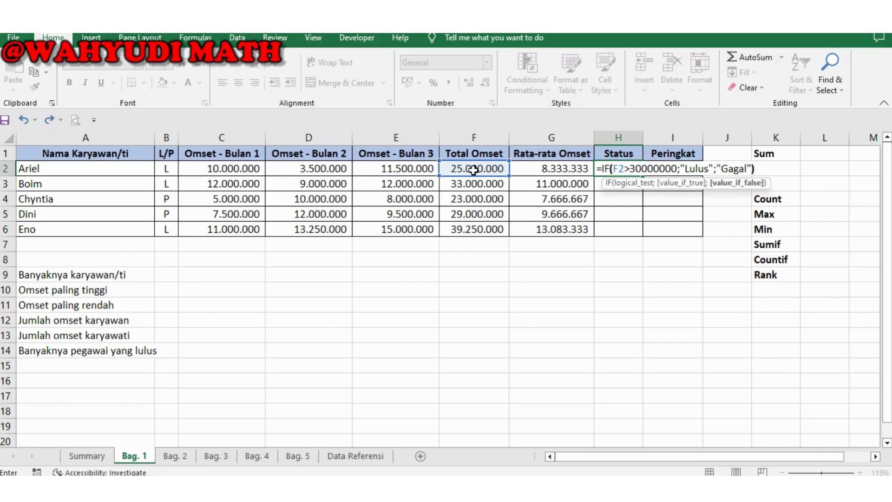
key(Return)
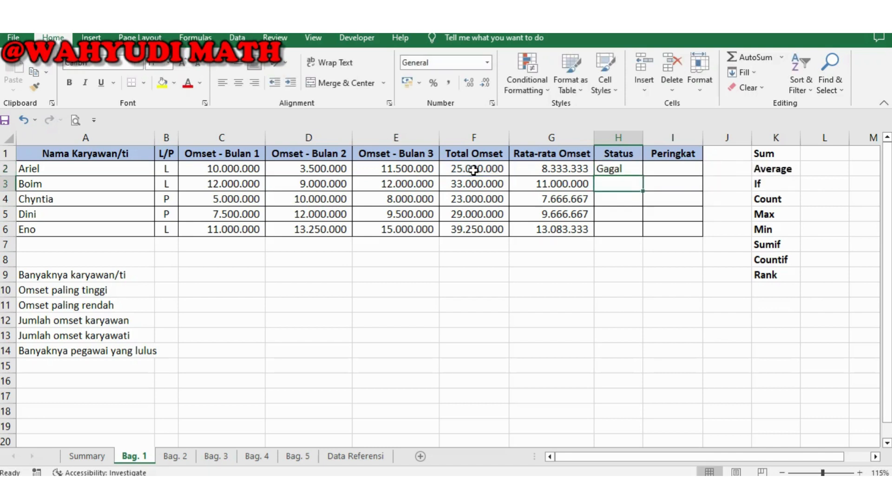
- Fill the Status formula from H2 down through H6
click(611, 169)
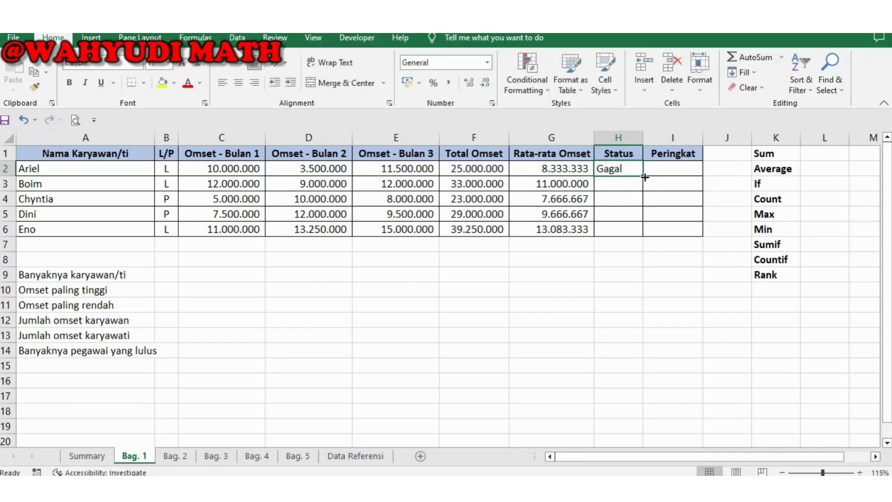
drag(642, 176, 636, 226)
click(655, 262)
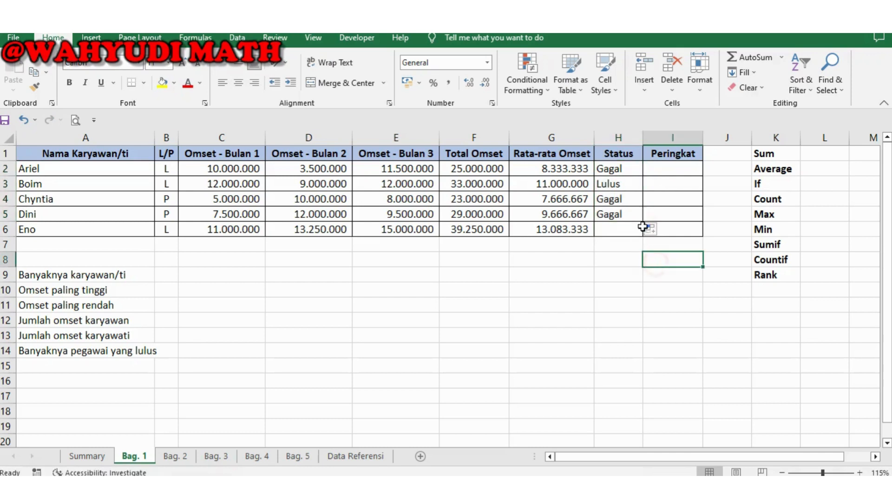
click(640, 217)
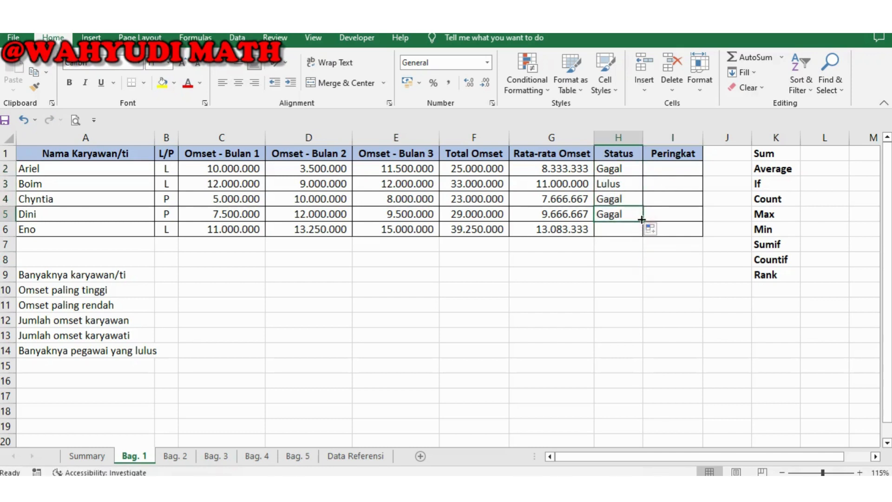
click(638, 168)
key(ctrl+shift+Down)
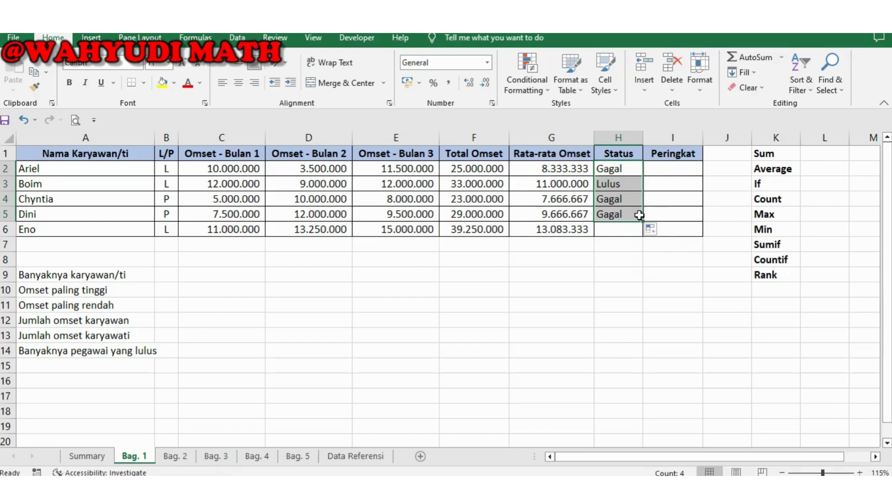
drag(643, 222, 643, 235)
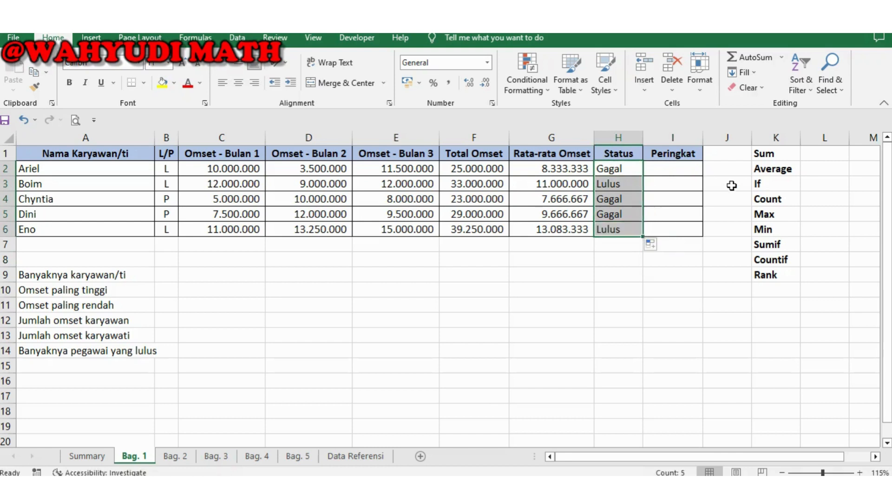
- Enter a RANK formula in Peringkat cell I2 that ranks F2 within the absolute range $F$2:$F$6
click(670, 172)
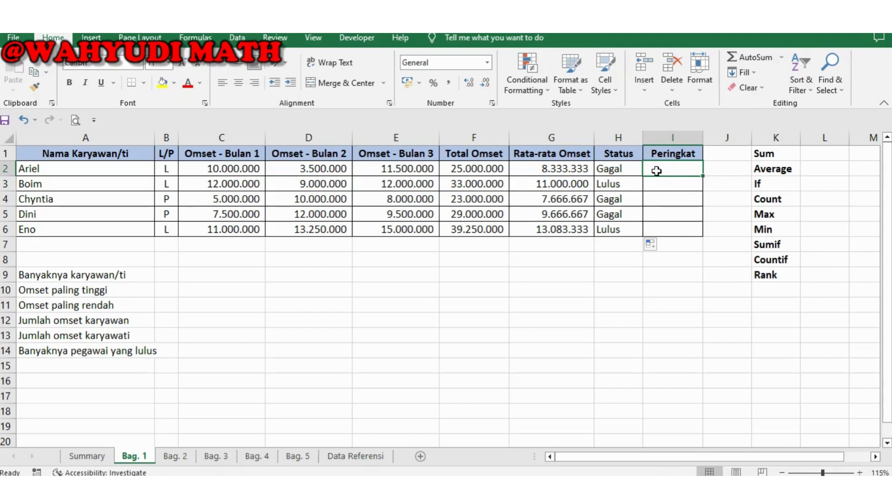
text(=rank)
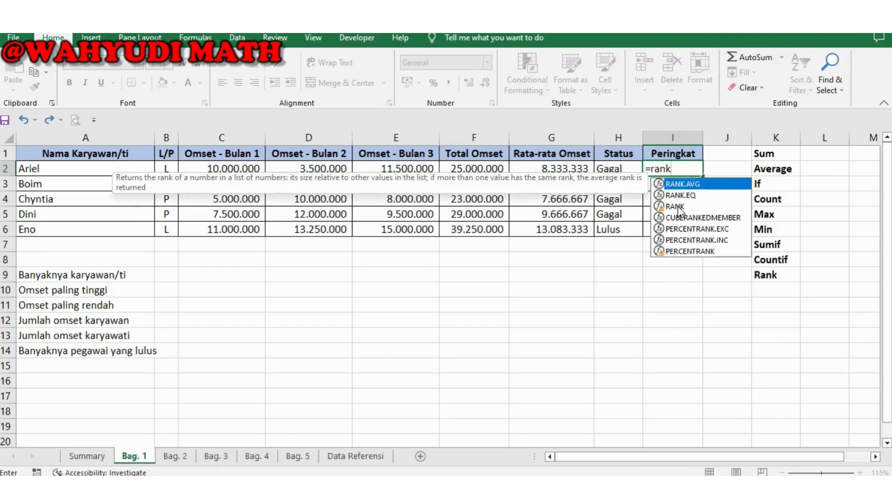
double_click(674, 206)
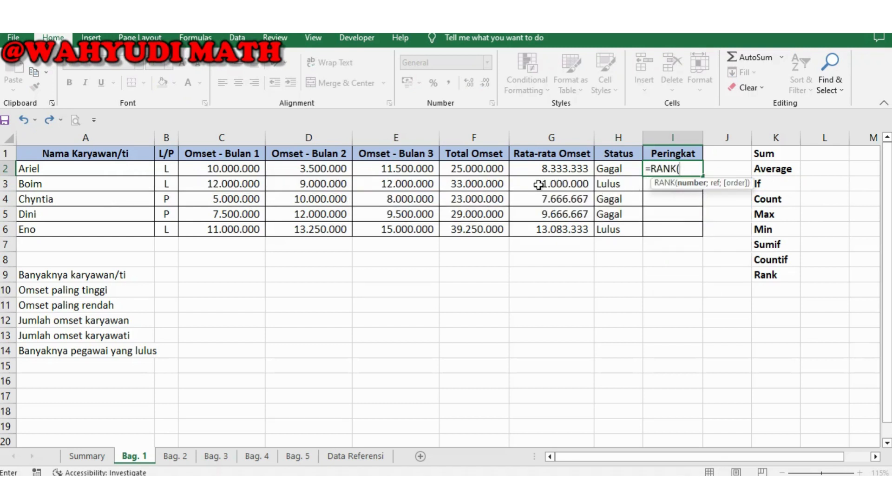
click(457, 168)
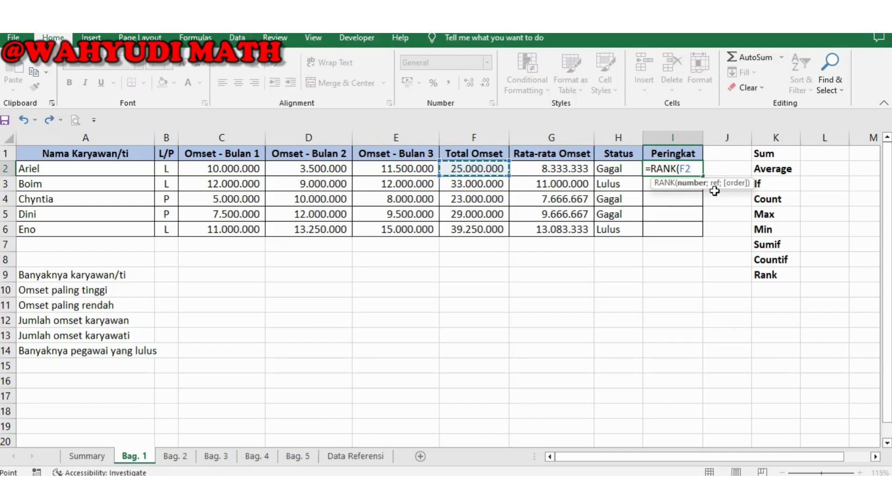
text(;)
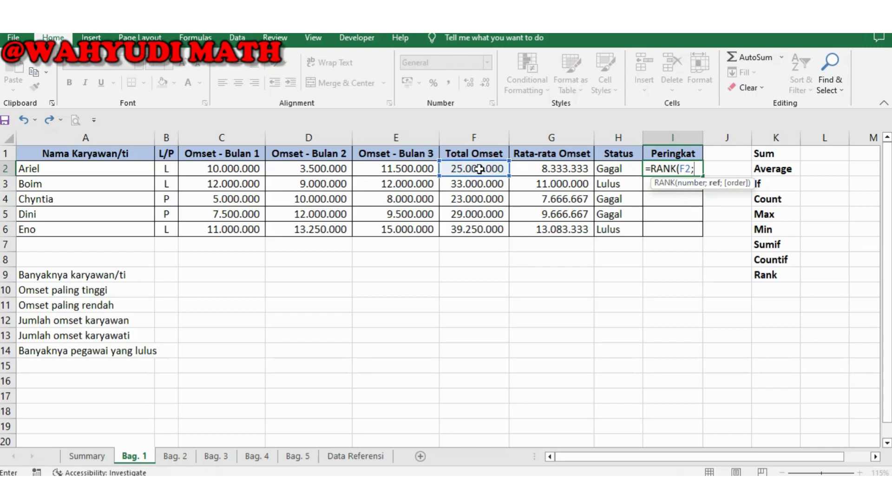
drag(479, 168, 482, 231)
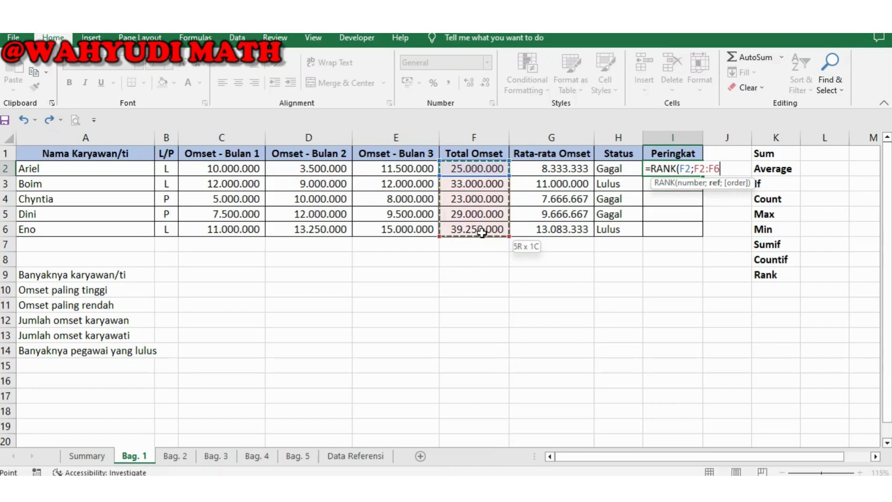
key(F4)
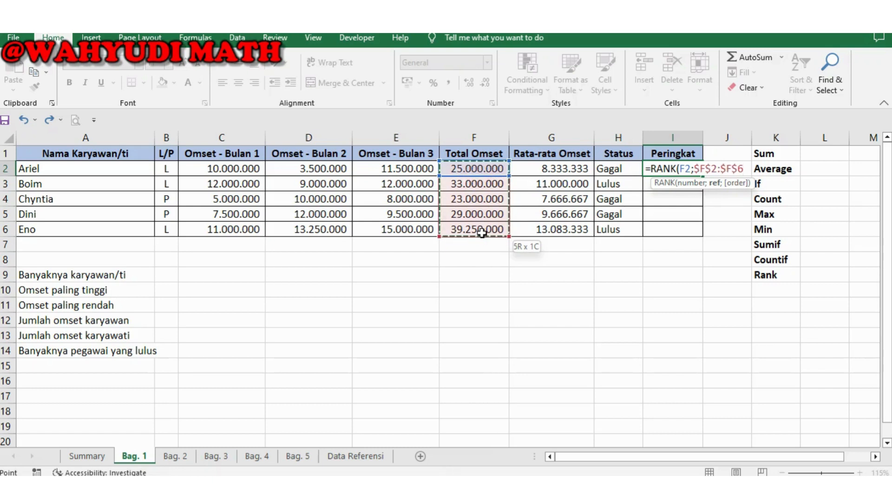
text())
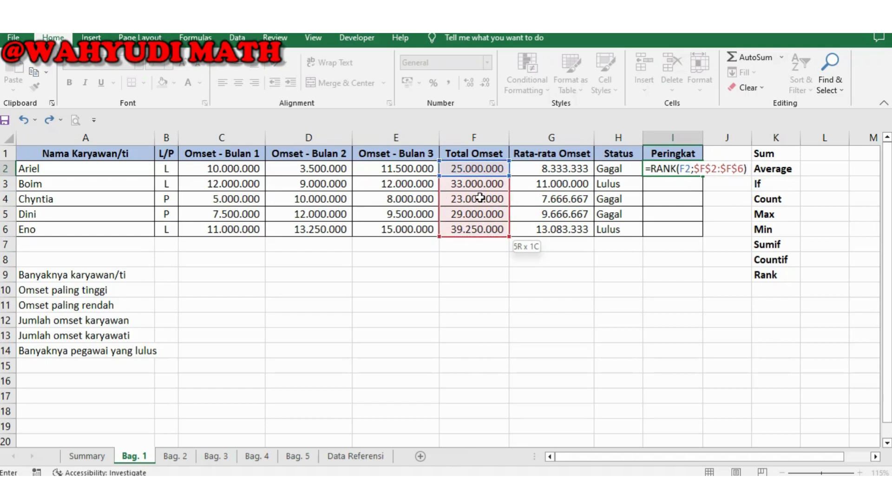
key(Return)
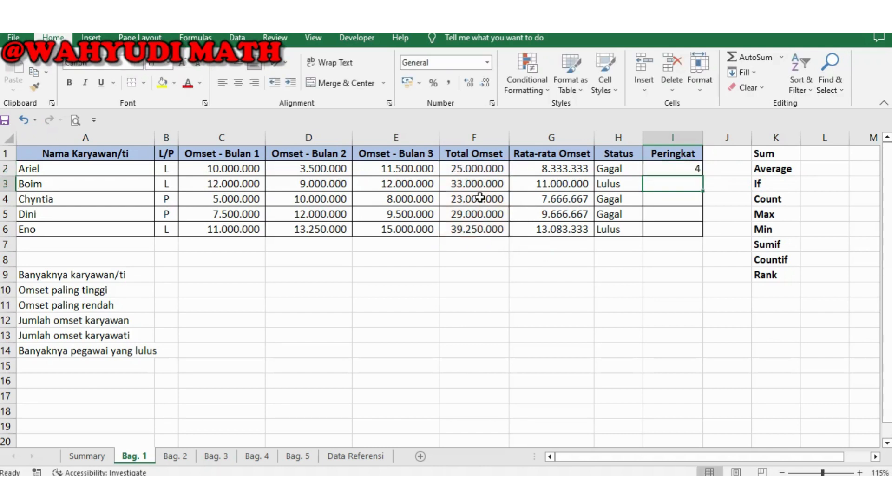
- Fill the Peringkat formula from I2 down through I6
click(680, 170)
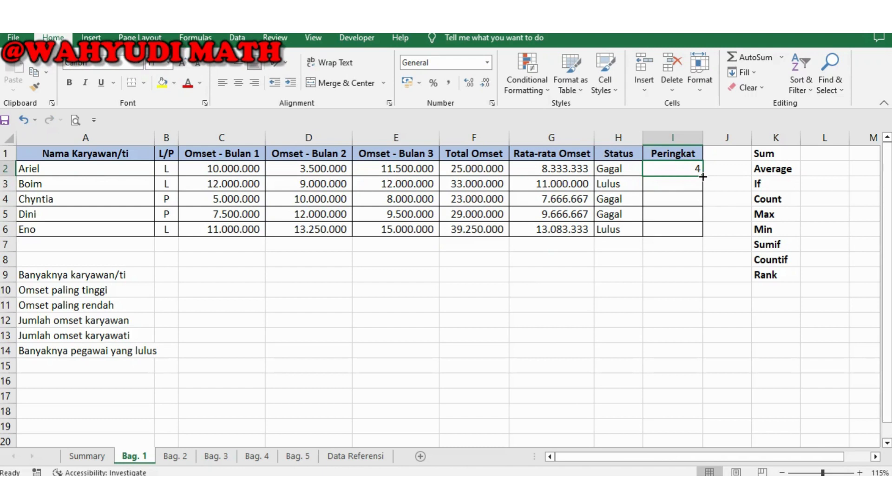
drag(703, 176, 703, 234)
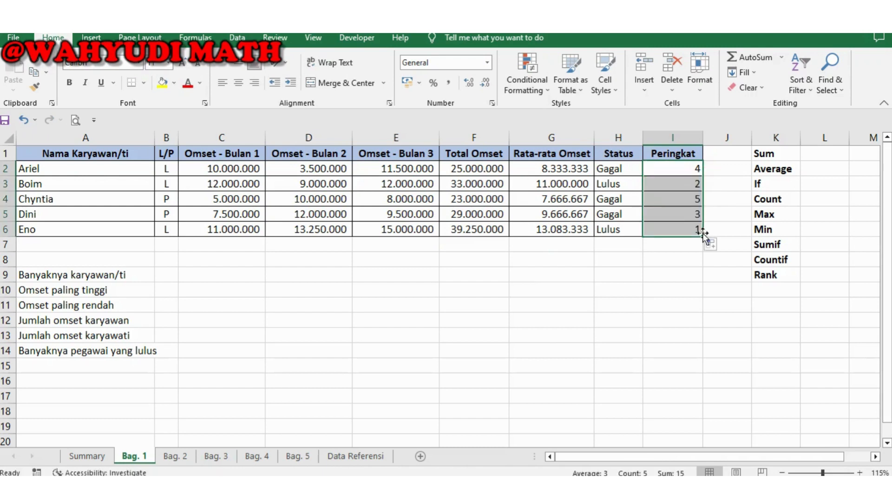
click(676, 183)
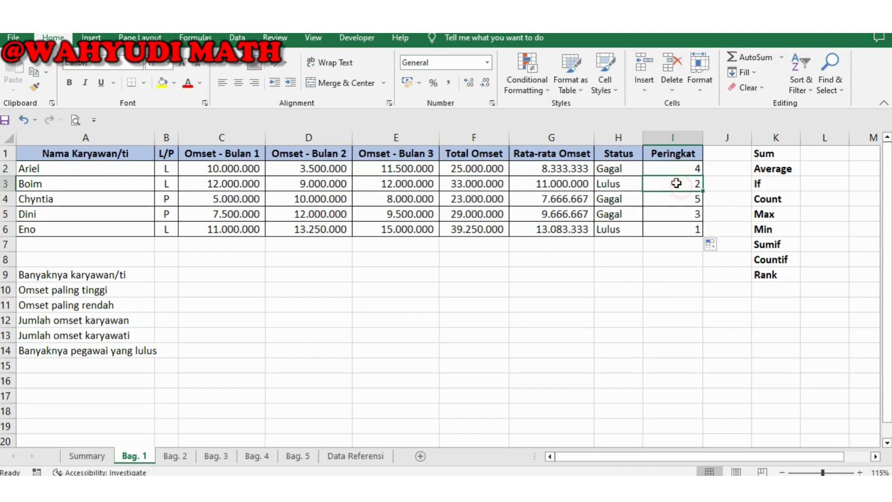
click(655, 226)
click(346, 301)
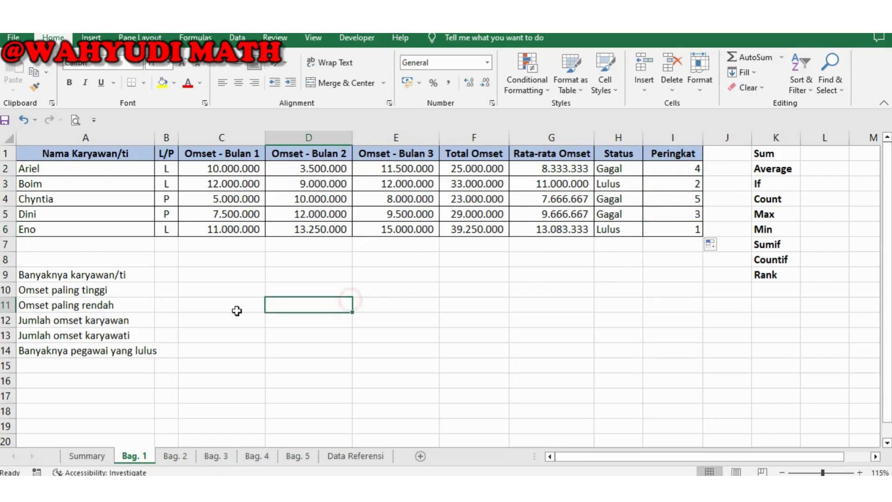
- Calculate Banyaknya karyawan/ti in C9 with COUNTA over the employee names in A2:A6
click(70, 275)
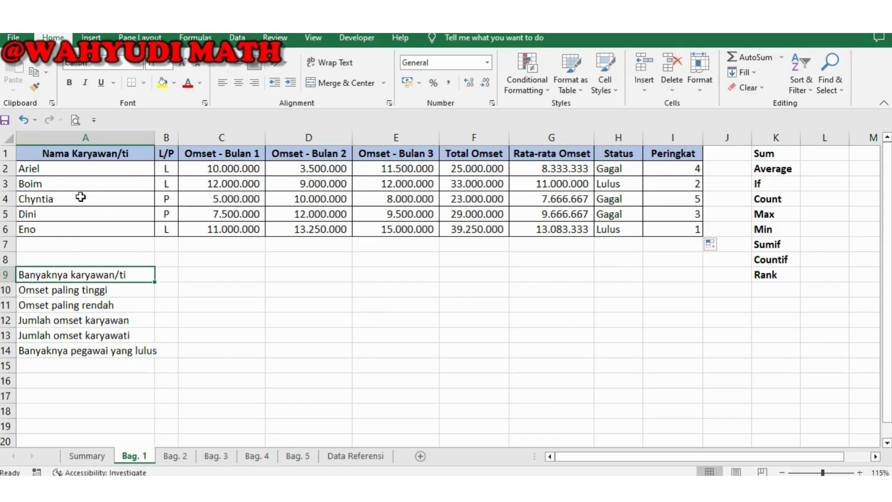
click(195, 275)
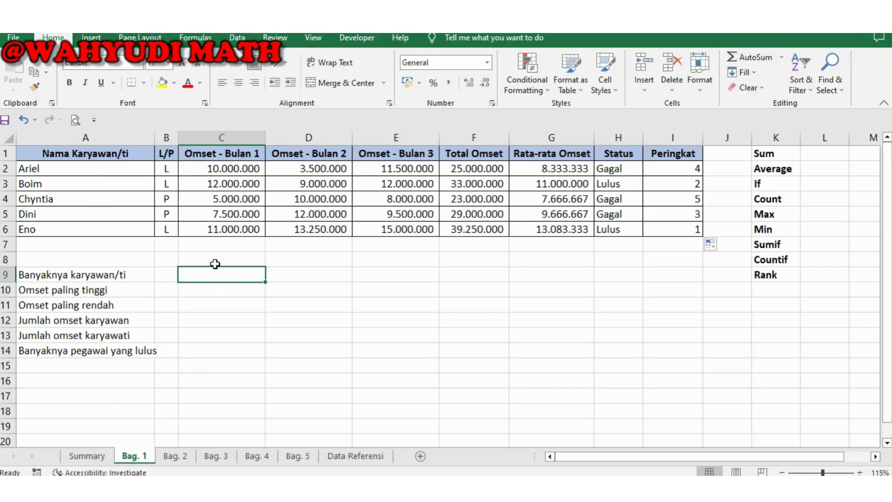
text(=)
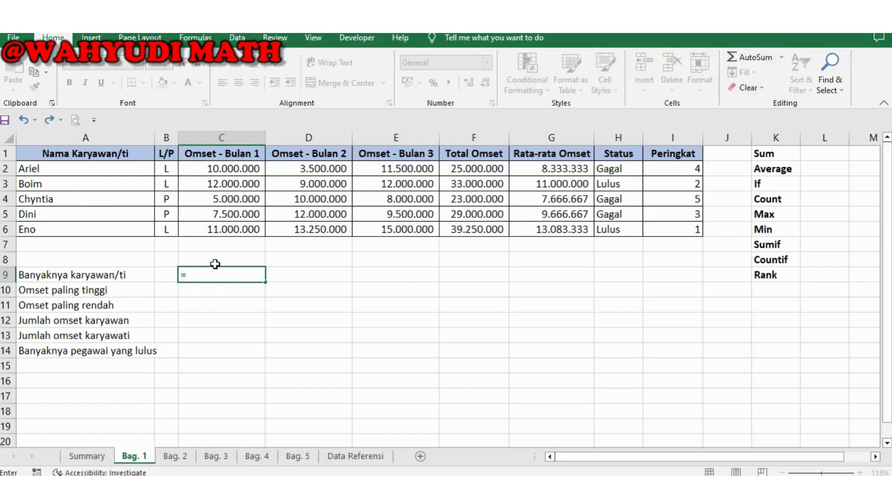
text(coun)
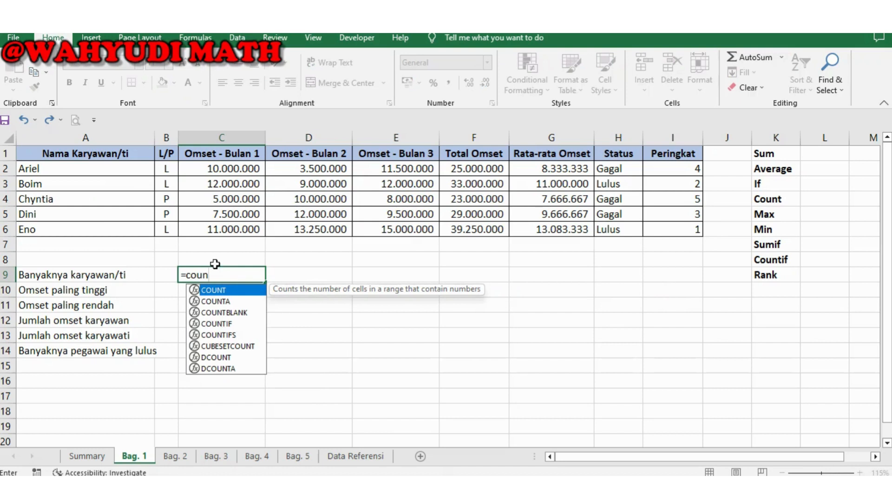
text(t)
double_click(228, 301)
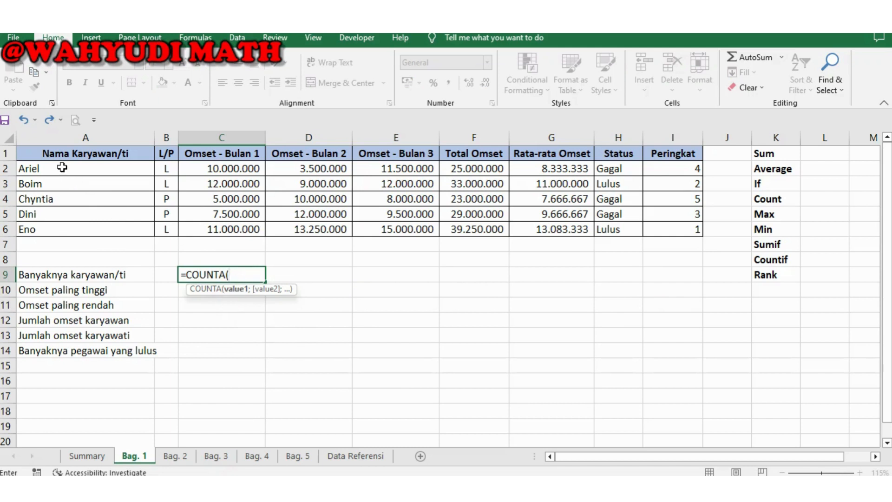
drag(55, 168, 60, 233)
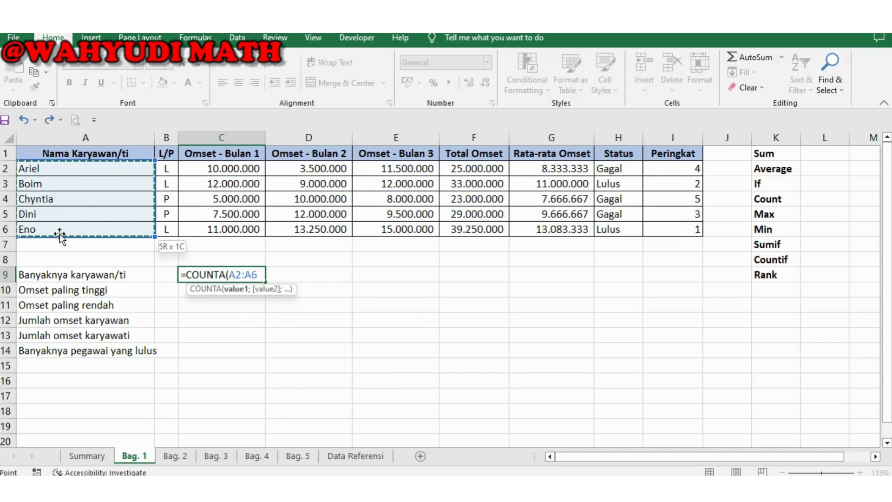
key(Return)
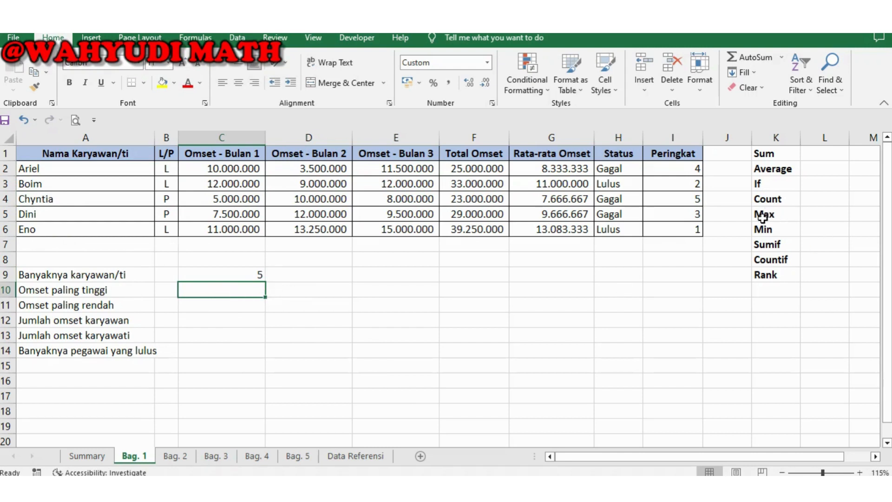
- Calculate Omset paling tinggi in C10 as the MAX of the Total Omset range F2:F6
text(=max)
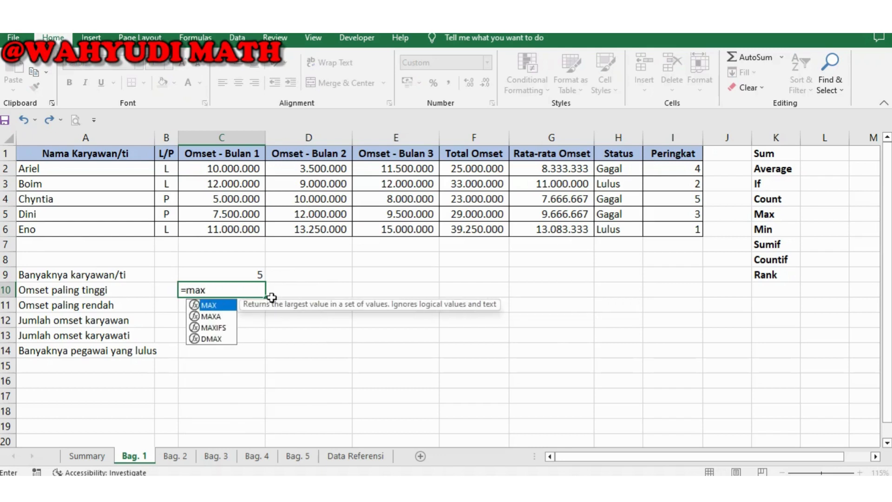
key(Tab)
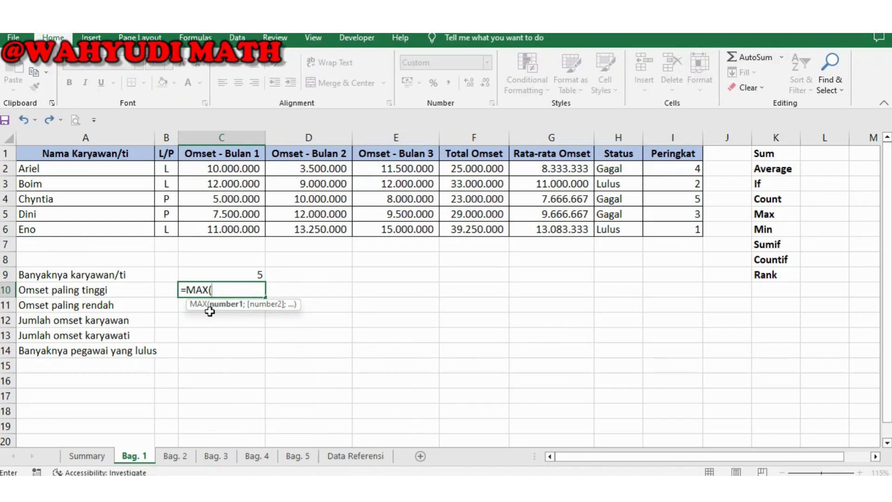
drag(472, 170, 473, 234)
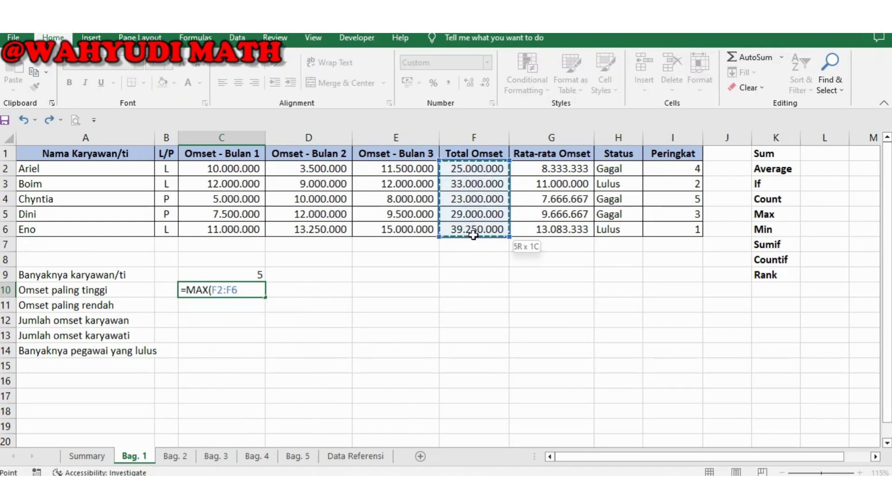
key(Return)
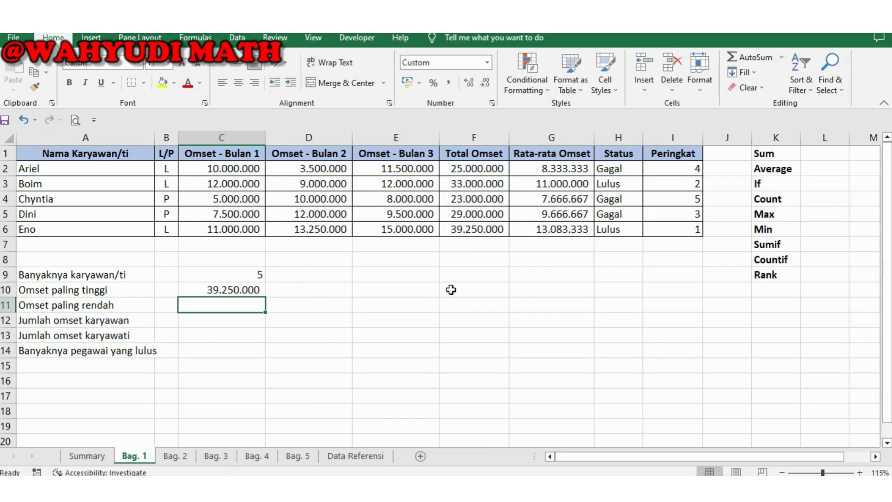
- Calculate Omset paling rendah in C11 as the MIN of the Total Omset range F2:F6
text(=min)
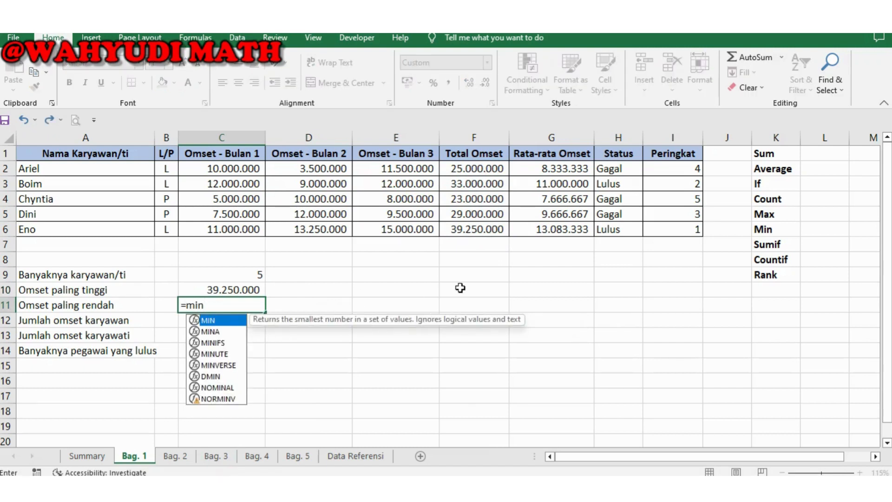
double_click(217, 320)
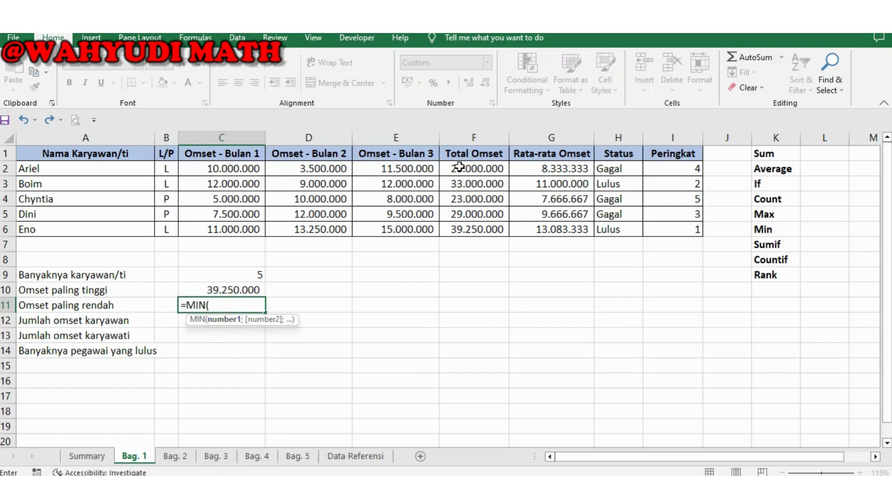
drag(462, 164, 453, 234)
text())
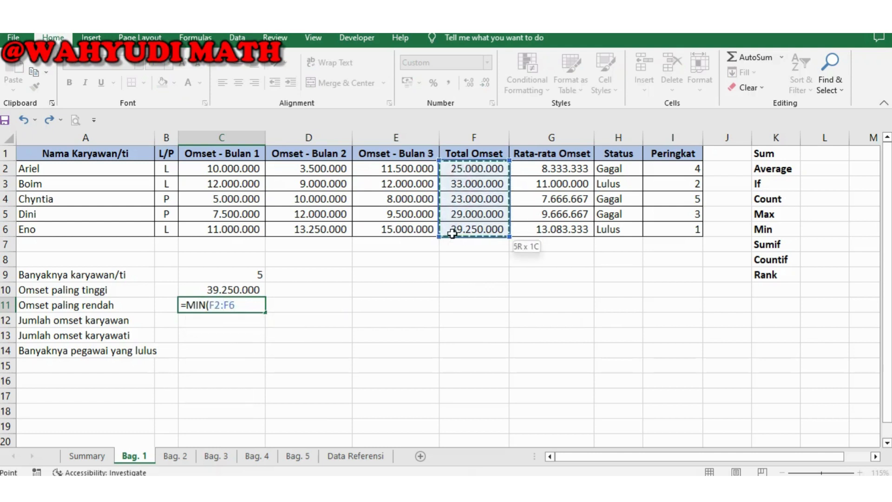
key(Return)
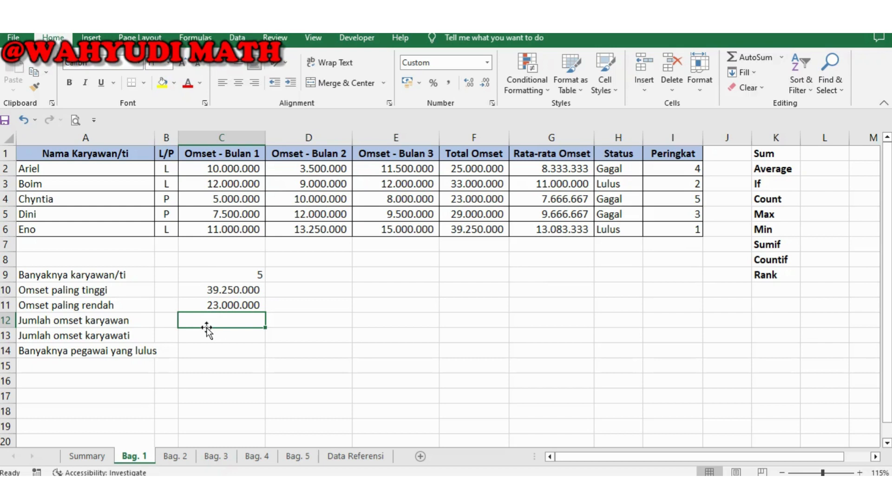
- Calculate Jumlah omset karyawan in C12 with SUMIF, matching "L" in B2:B6 and summing Total Omset F2:F6
text(=)
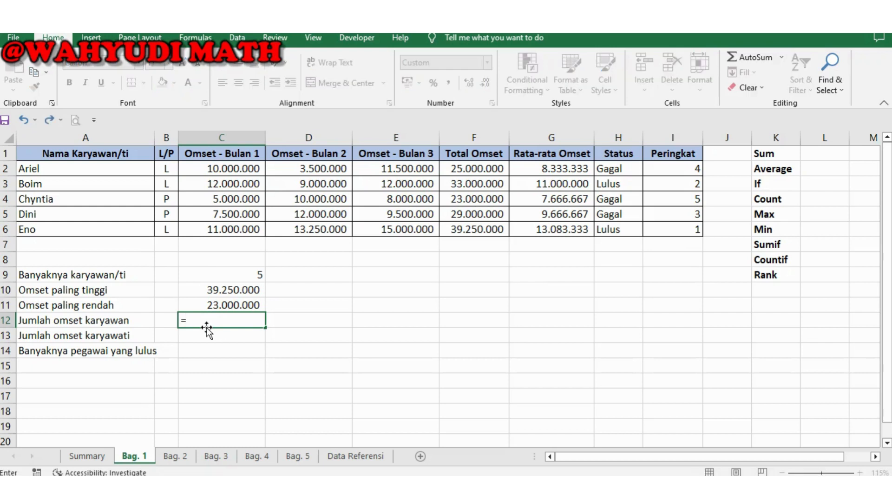
text(sum)
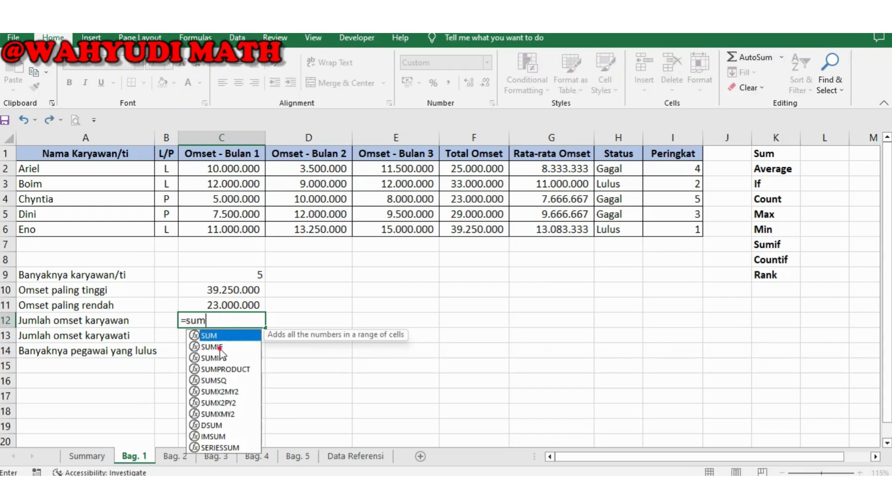
double_click(220, 348)
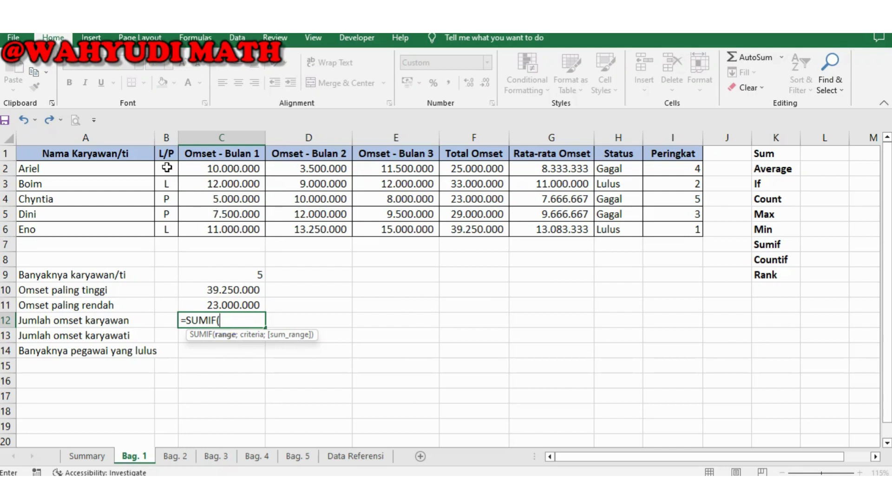
drag(167, 167, 161, 228)
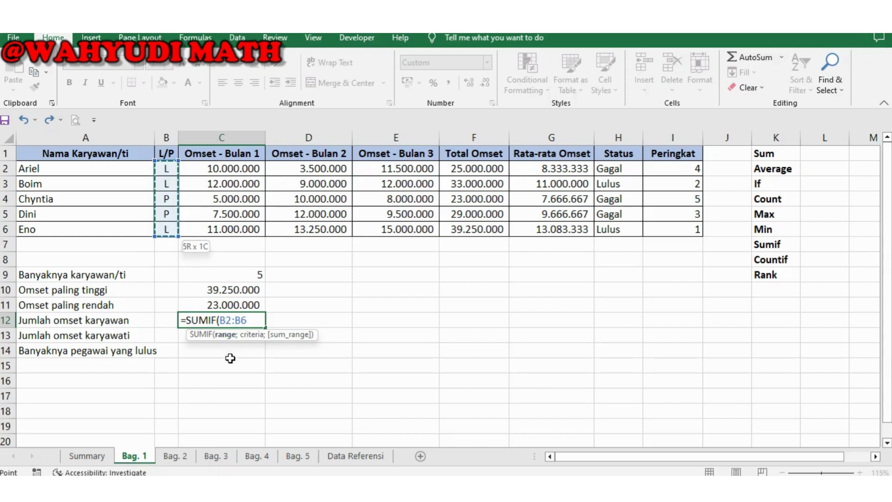
text(;"L)
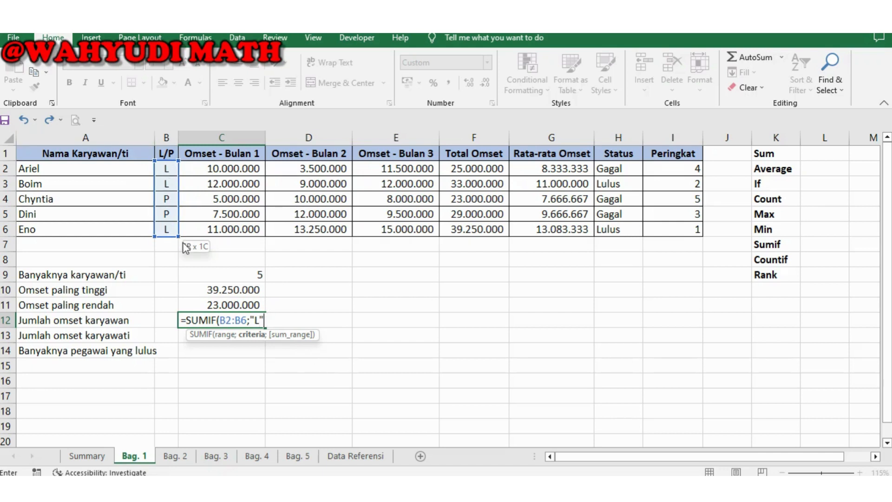
text(;)
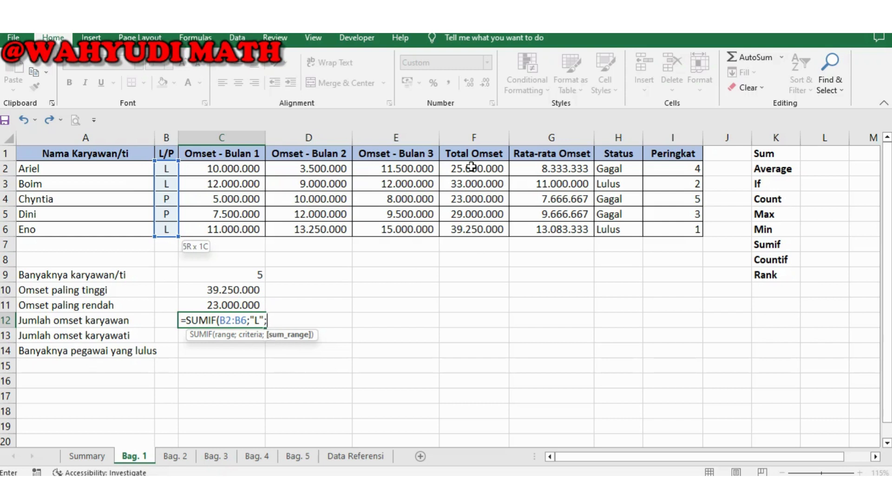
drag(469, 170, 474, 229)
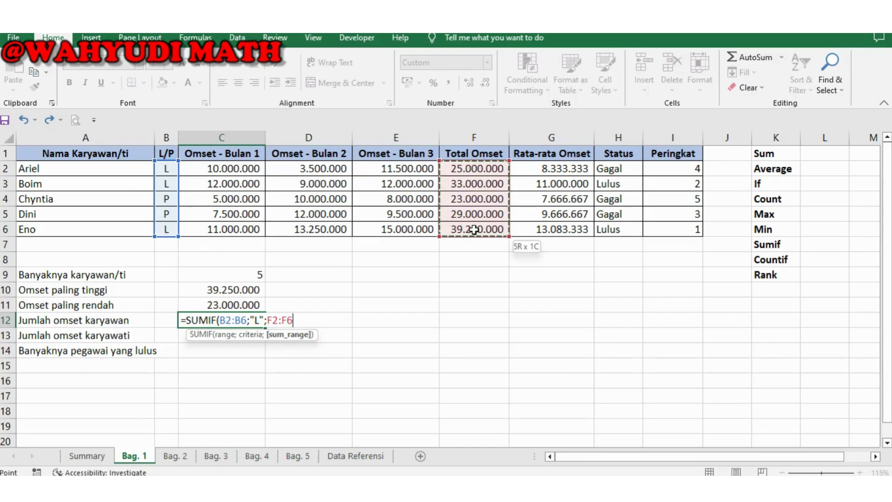
key(Return)
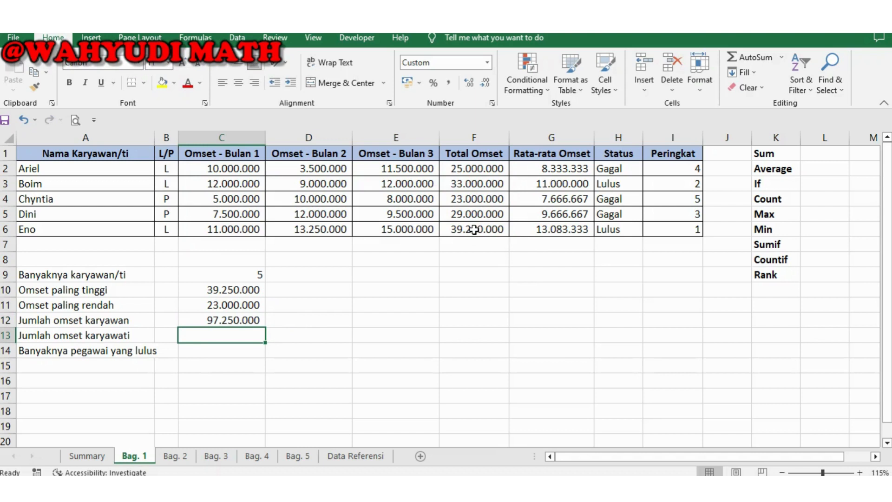
- Calculate Jumlah omset karyawati in C13 with SUMIF, matching "P" in B2:B6 and summing Total Omset F2:F6
text(=)
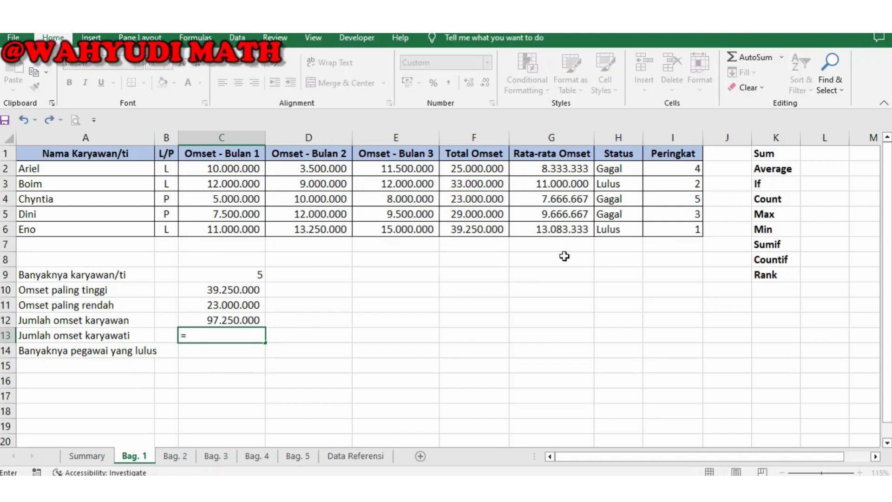
text(sum)
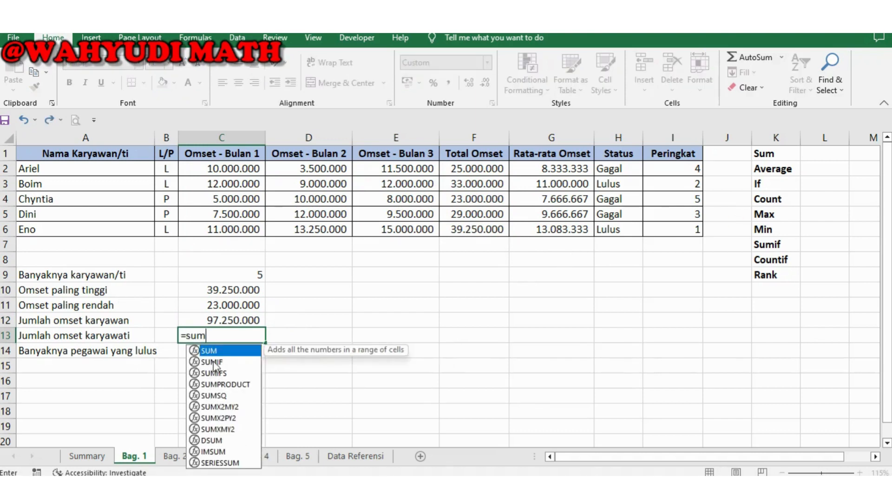
double_click(213, 362)
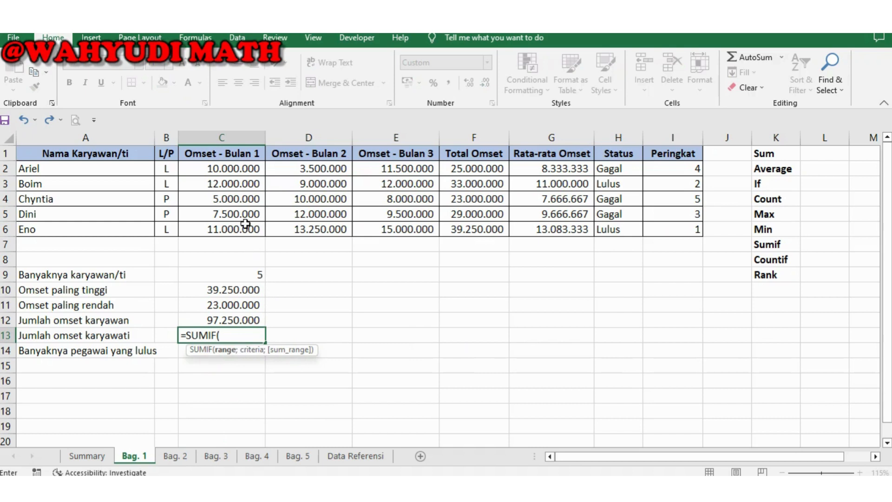
drag(164, 170, 166, 233)
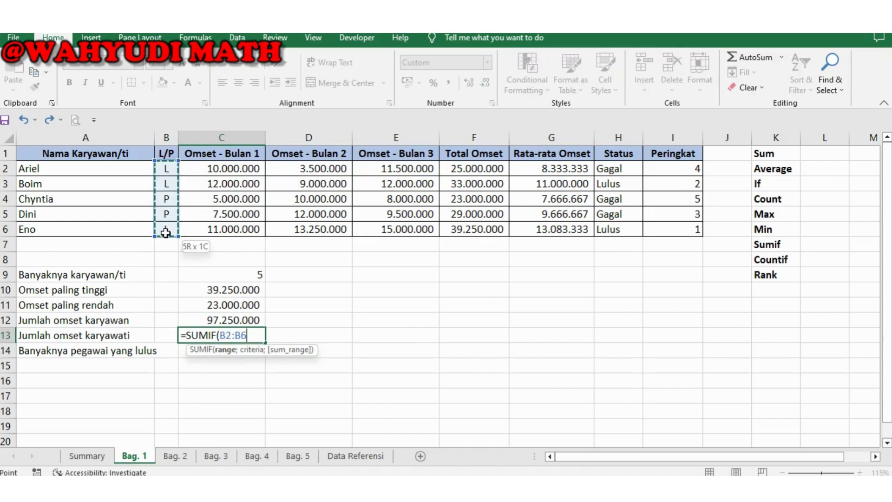
text(;"P")
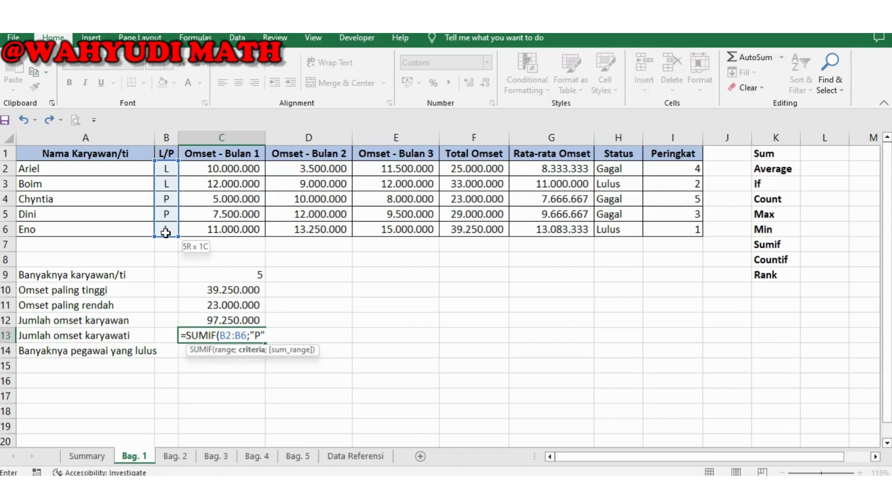
text(;)
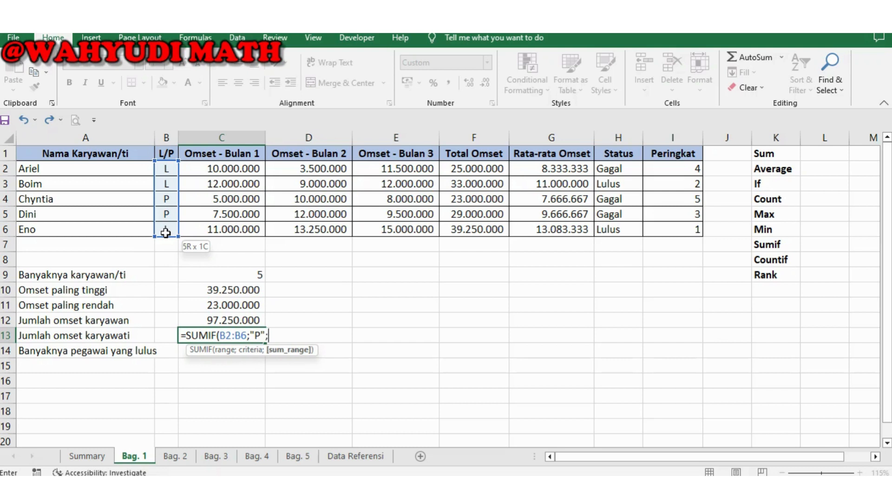
drag(475, 168, 479, 231)
text())
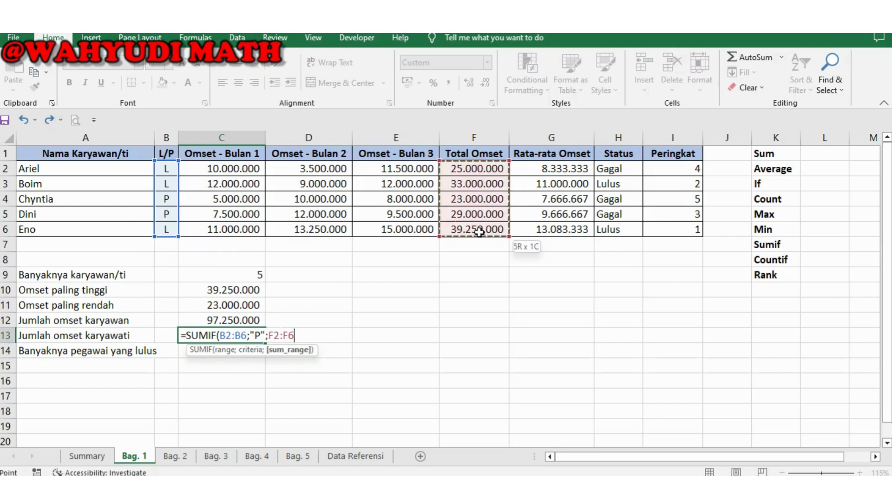
key(Return)
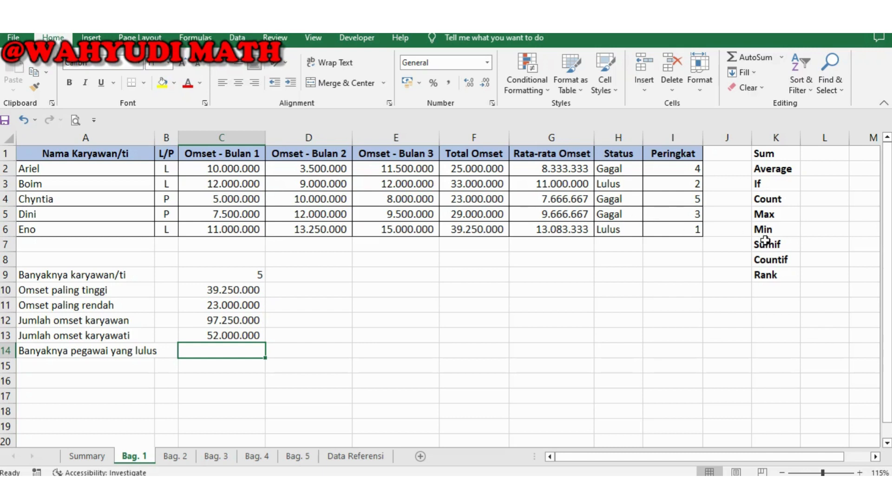
- Calculate Banyaknya pegawai yang lulus in C14 with COUNTIF, counting "Lulus" in the Status range H2:H6
text(=)
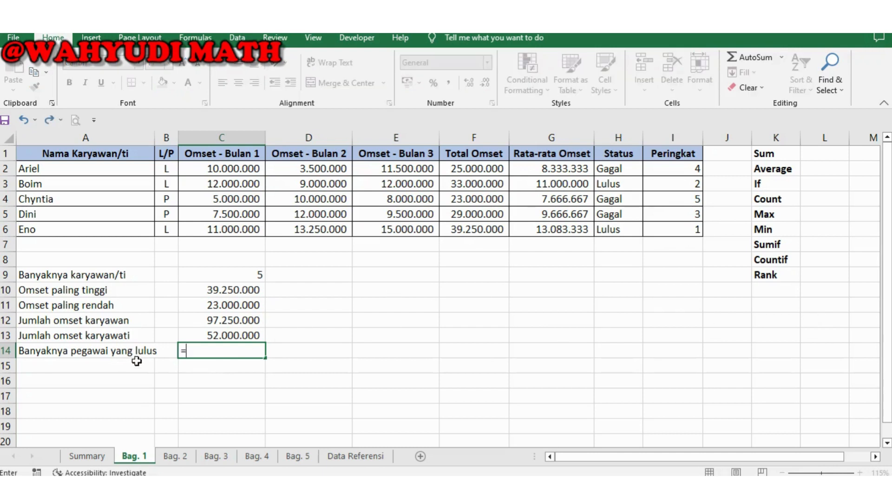
text(coun)
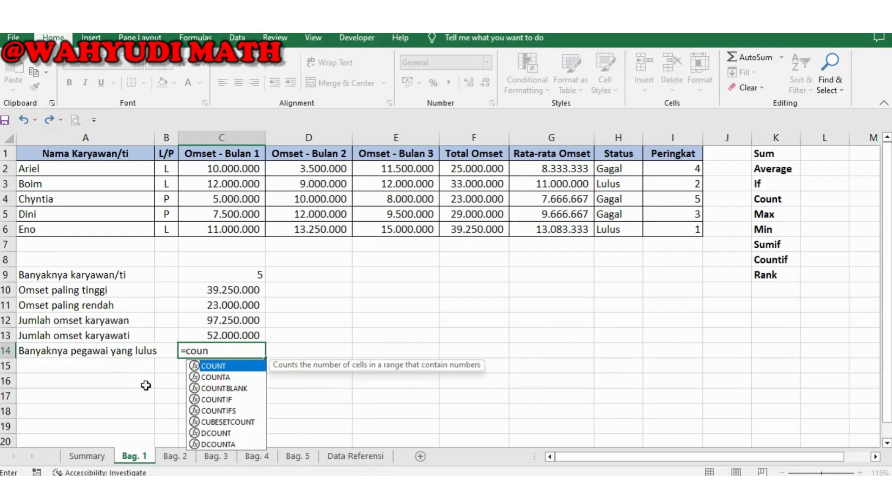
double_click(225, 399)
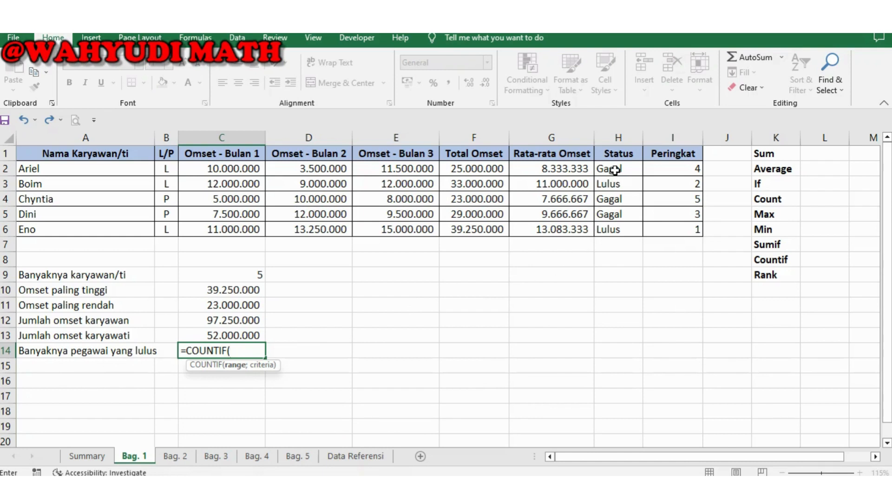
drag(610, 173, 632, 230)
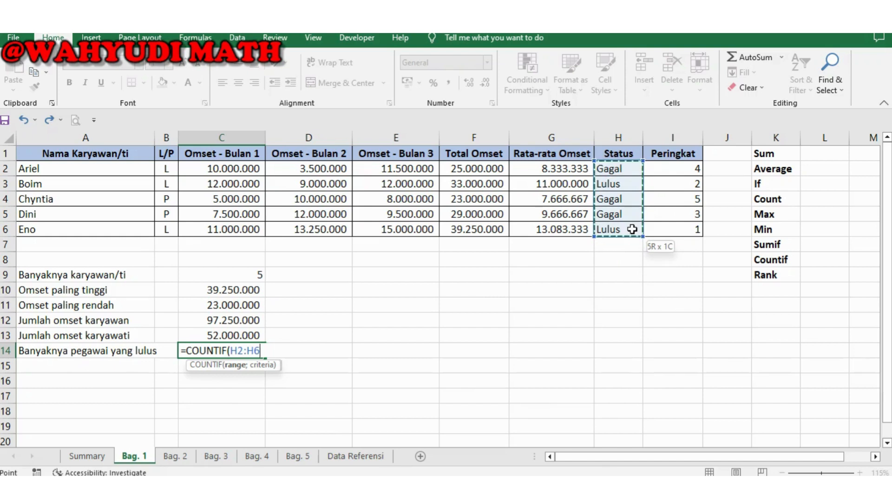
text(;)
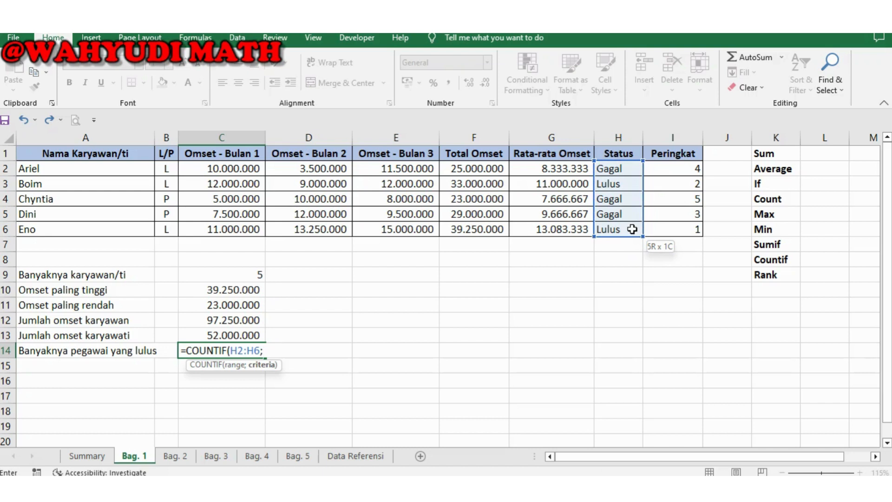
text("Luls)
key(BackSpace)
text(us"))
key(Return)
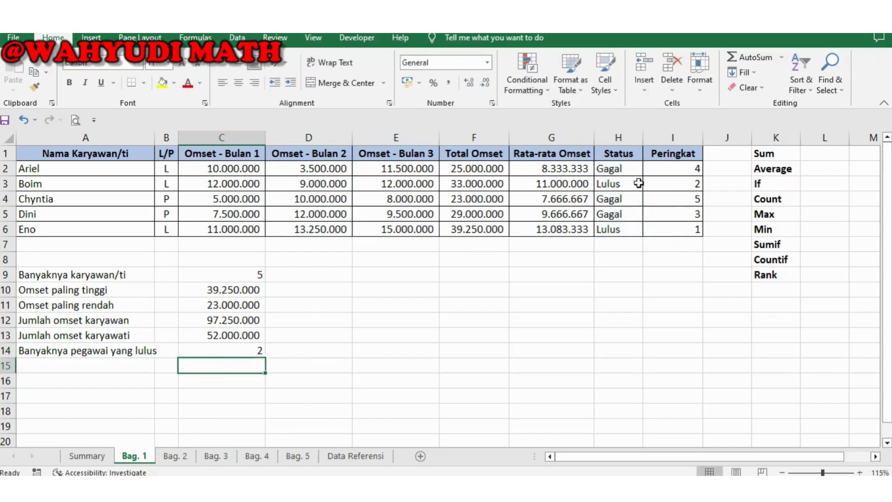
click(634, 184)
click(255, 353)
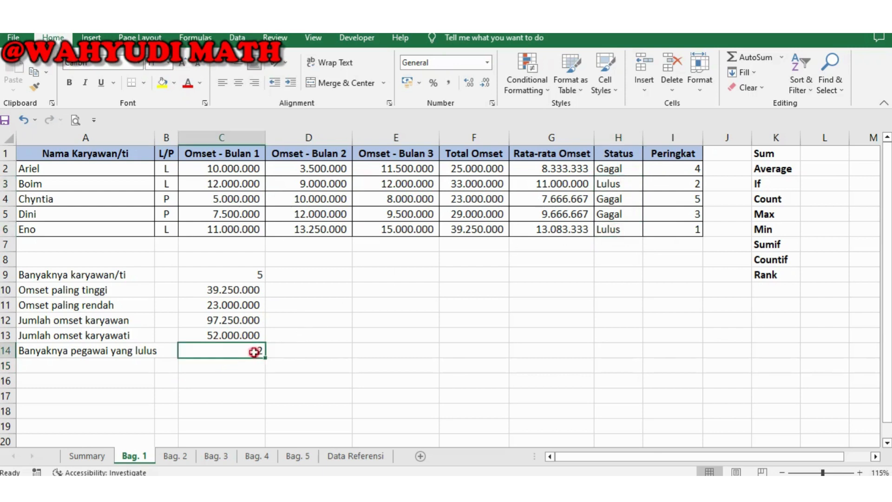